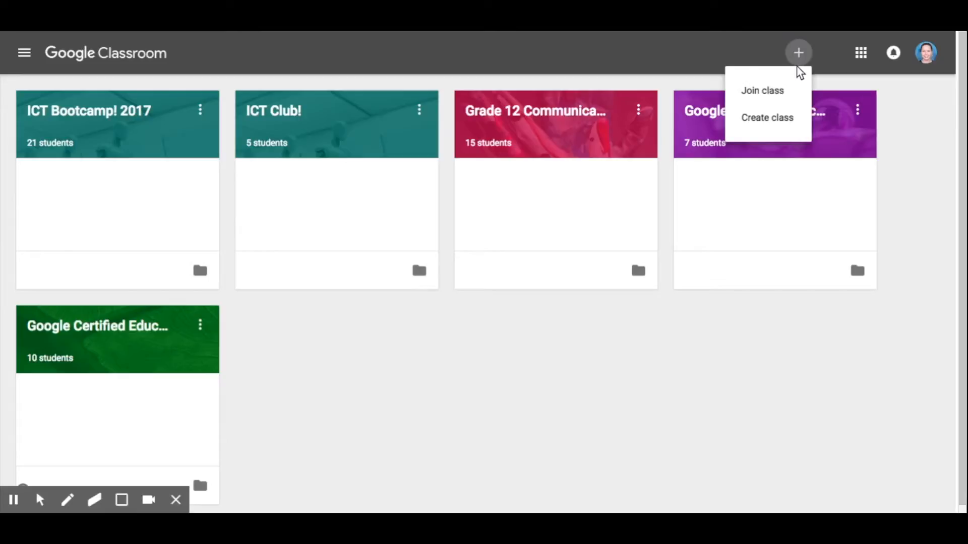
# Create a class named "Practice Google Classroom", leaving the section and subject empty
pyautogui.click(785, 121)
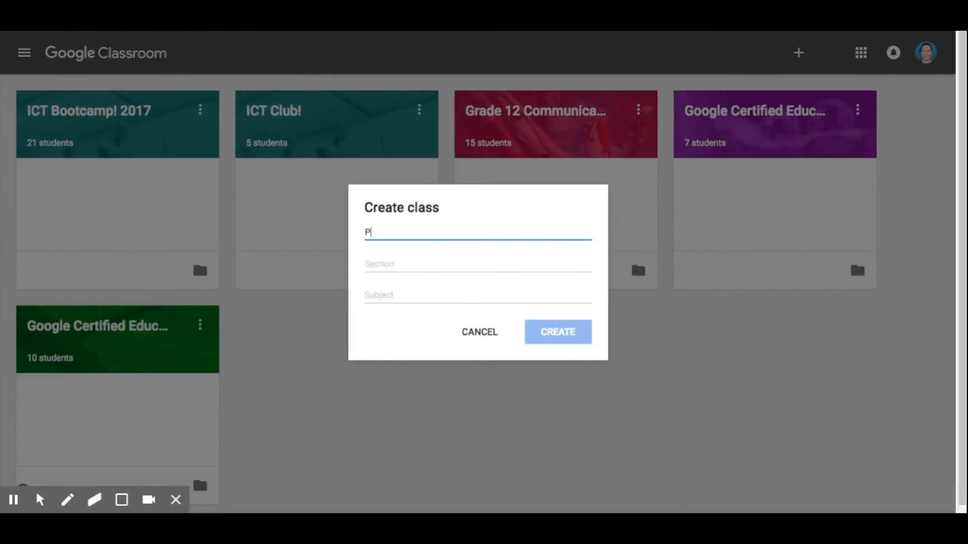
pyautogui.write('Practice Google Classroom')
pyautogui.click(549, 333)
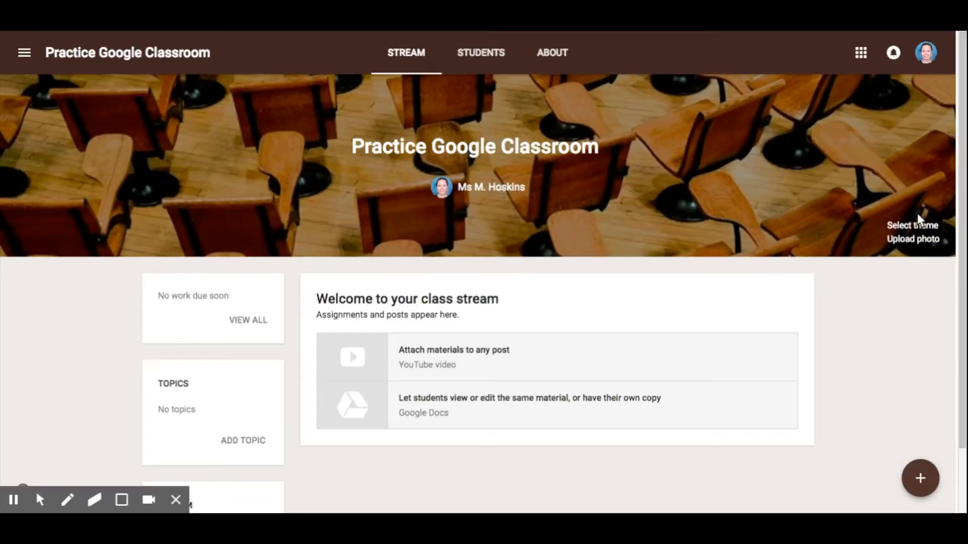
# Look through the class theme gallery and its patterns, and close it without choosing a theme
pyautogui.click(912, 226)
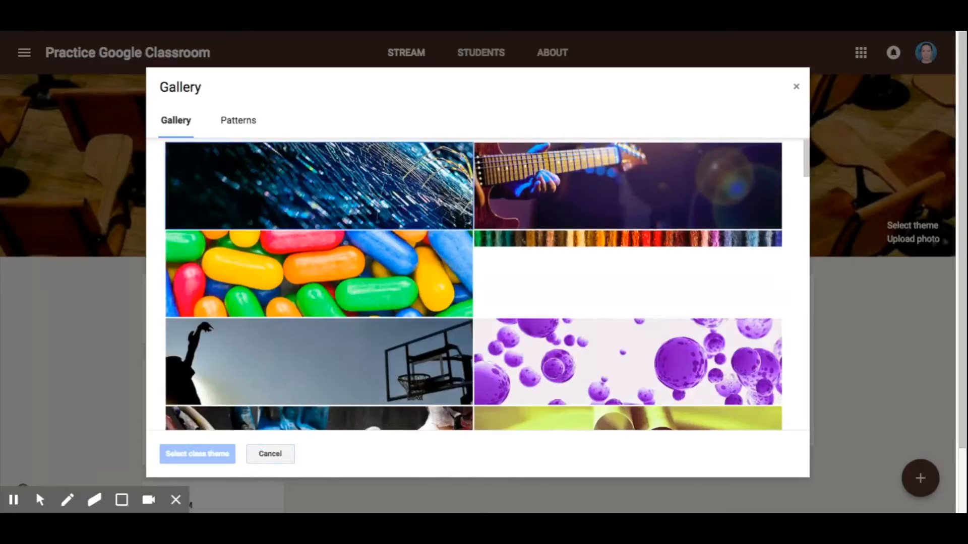
pyautogui.scroll(-2, 358, 271)
pyautogui.scroll(-20, 358, 271)
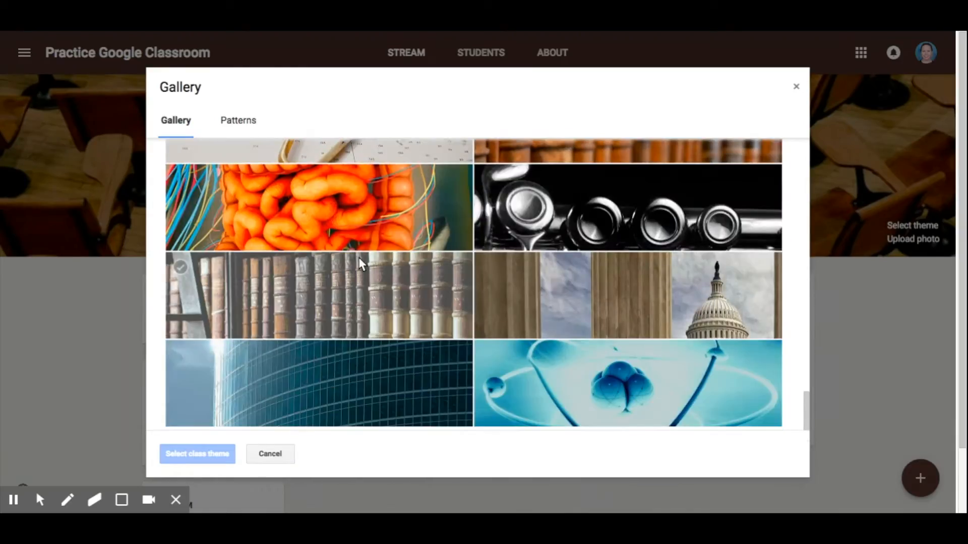
pyautogui.click(238, 121)
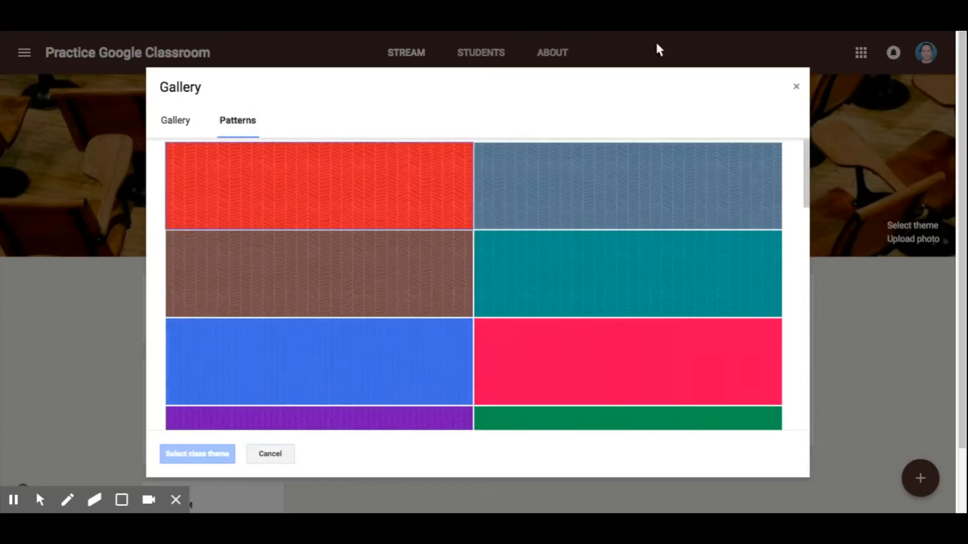
pyautogui.click(796, 87)
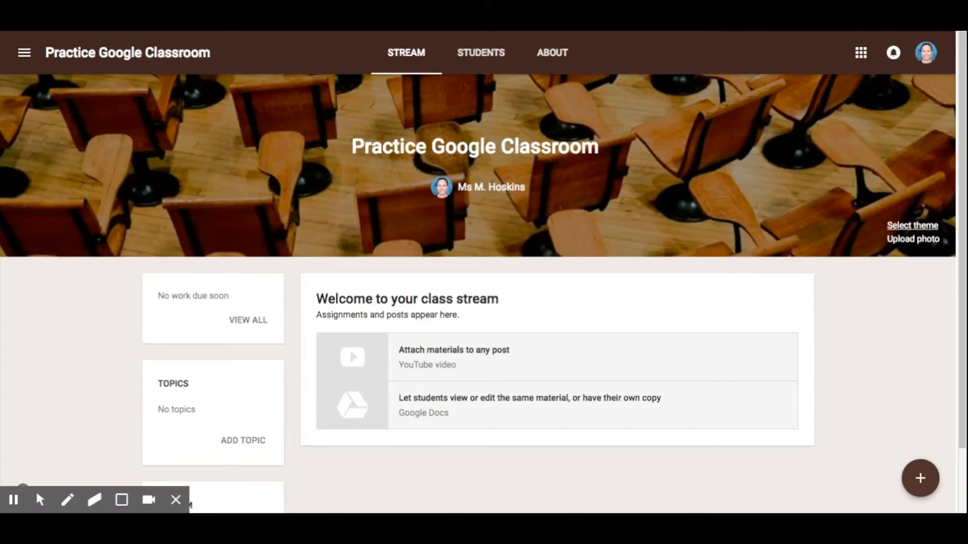
# Return to the class list, reopen the Practice Google Classroom class and view its Students page
pyautogui.hotkey('alt', 'Left')
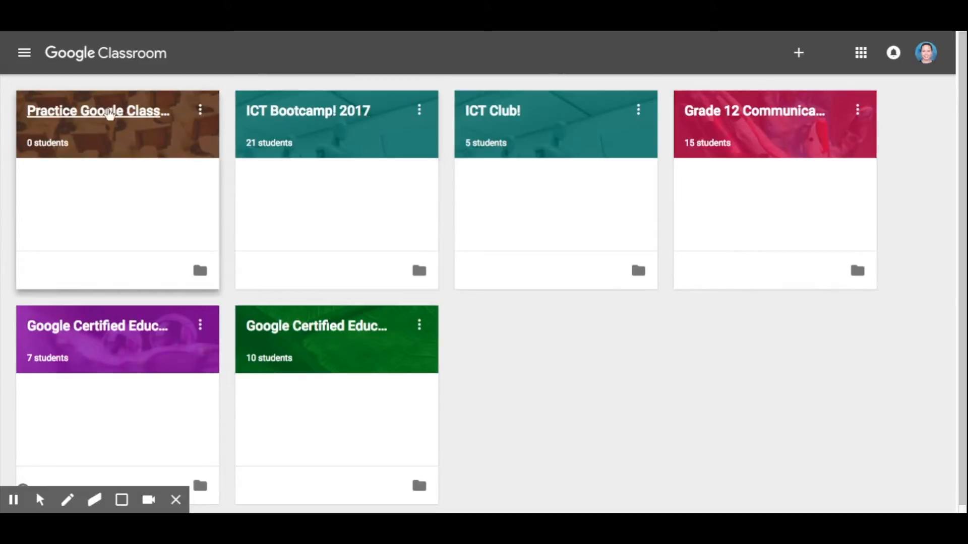
pyautogui.click(107, 115)
pyautogui.click(490, 50)
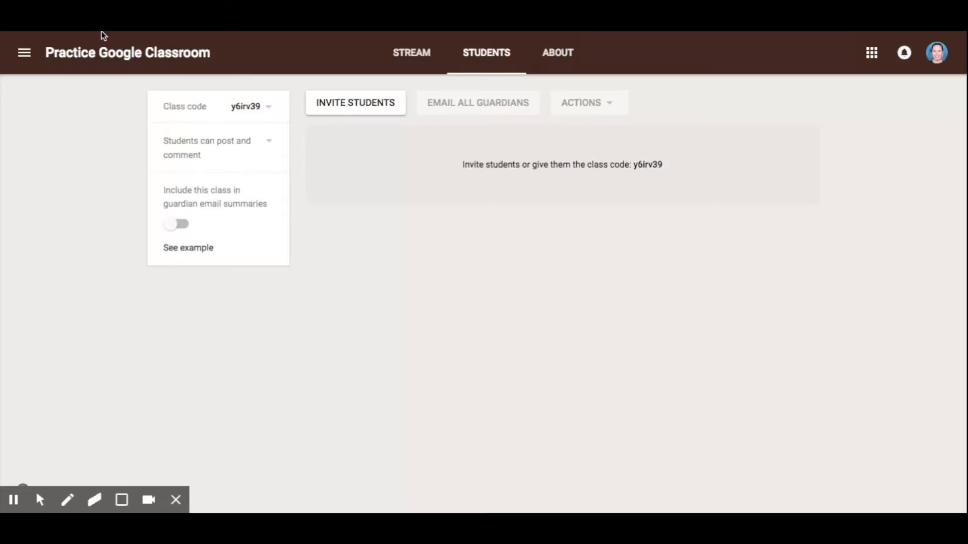
# Go back to the class list, view the Join class dialog and cancel it without entering a code
pyautogui.click(24, 53)
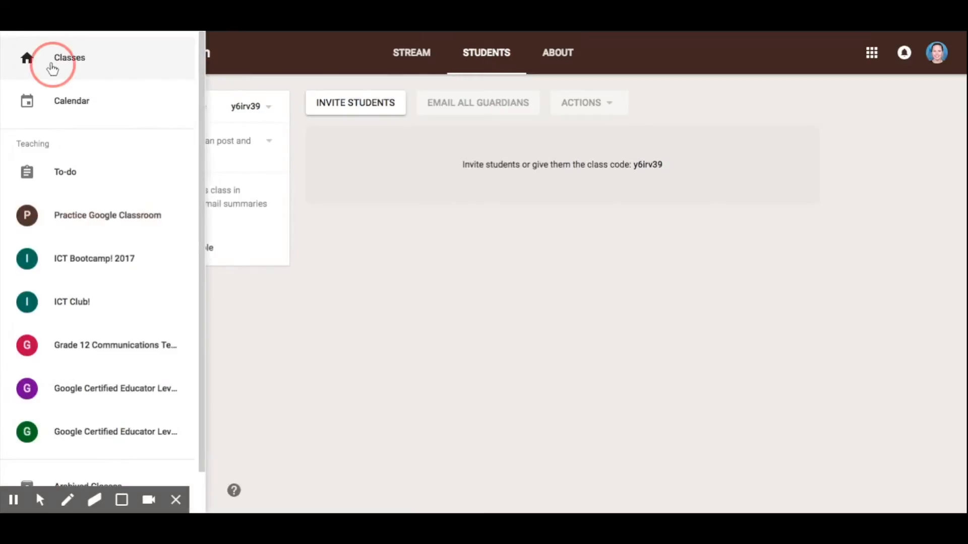
pyautogui.click(52, 68)
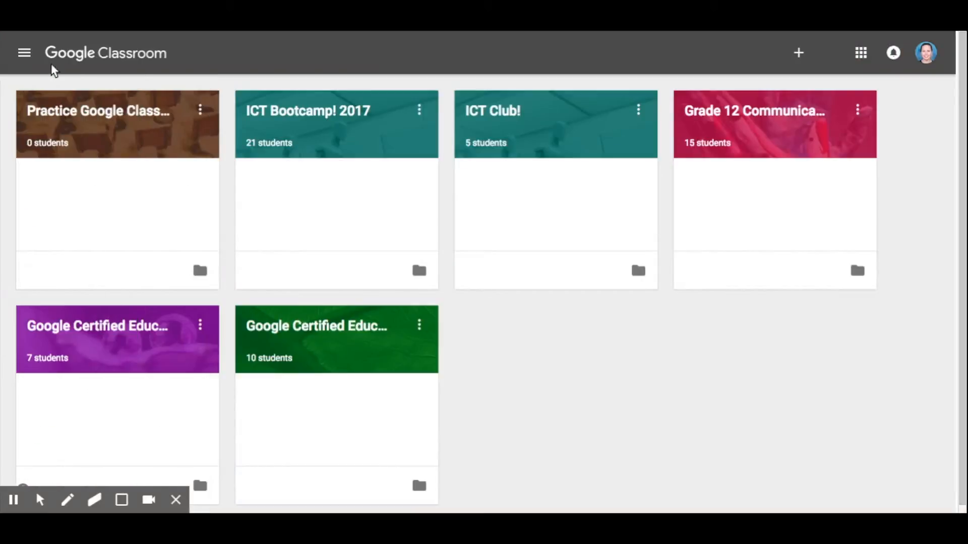
pyautogui.click(798, 56)
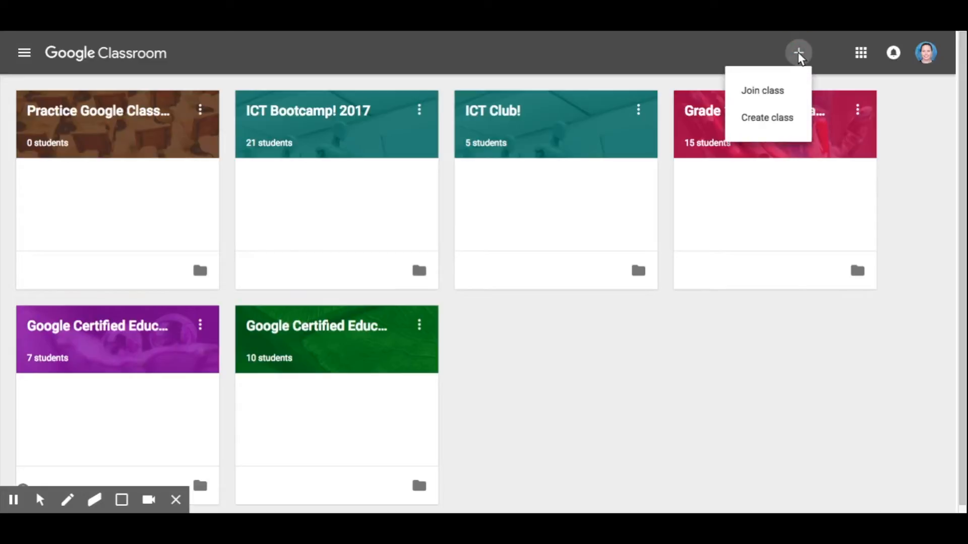
pyautogui.click(780, 94)
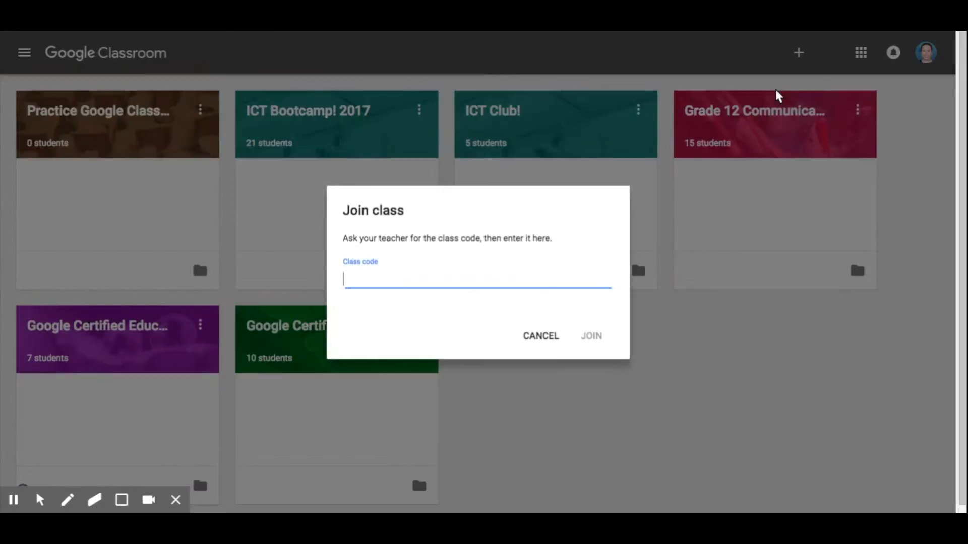
pyautogui.click(539, 338)
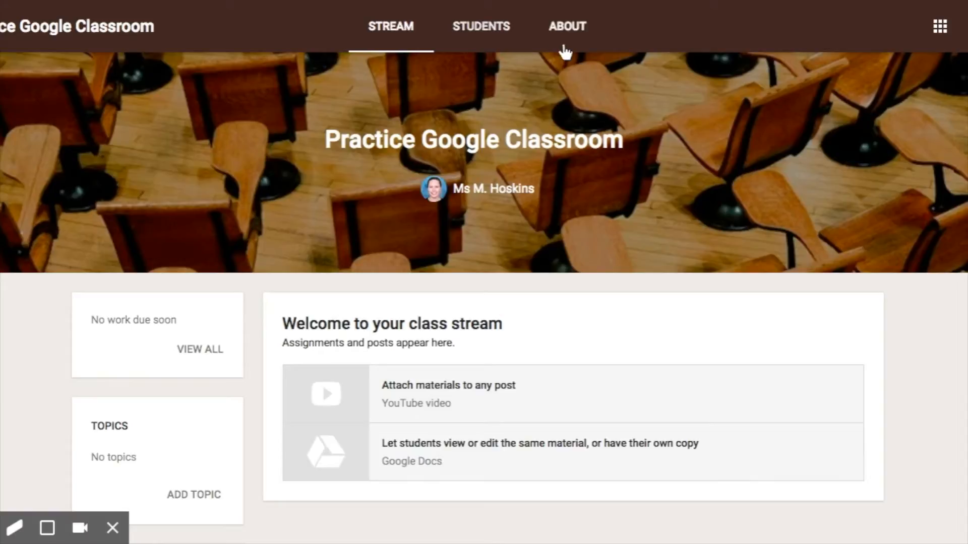
# Start a new class material on the Practice Google Classroom About page and title it "Unit 1 Sample"
pyautogui.click(565, 49)
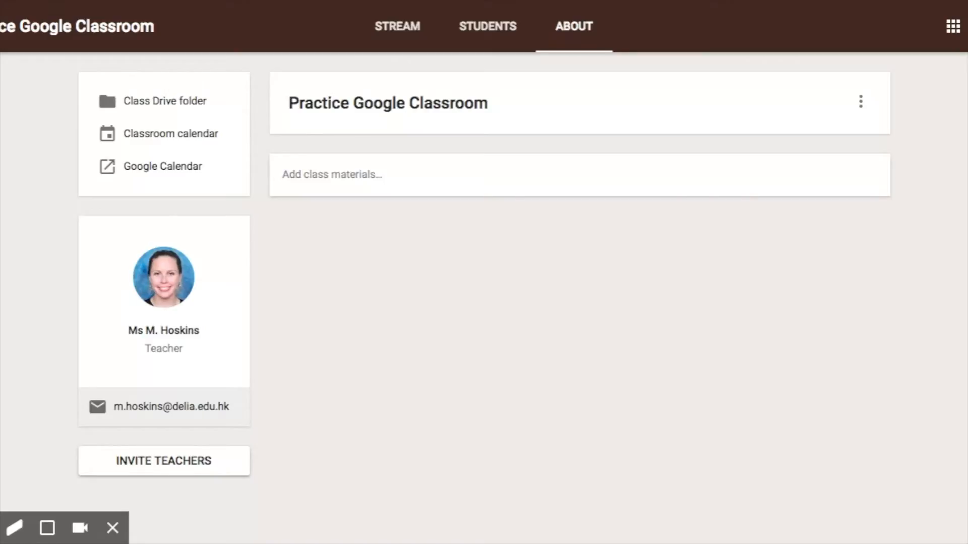
pyautogui.click(505, 172)
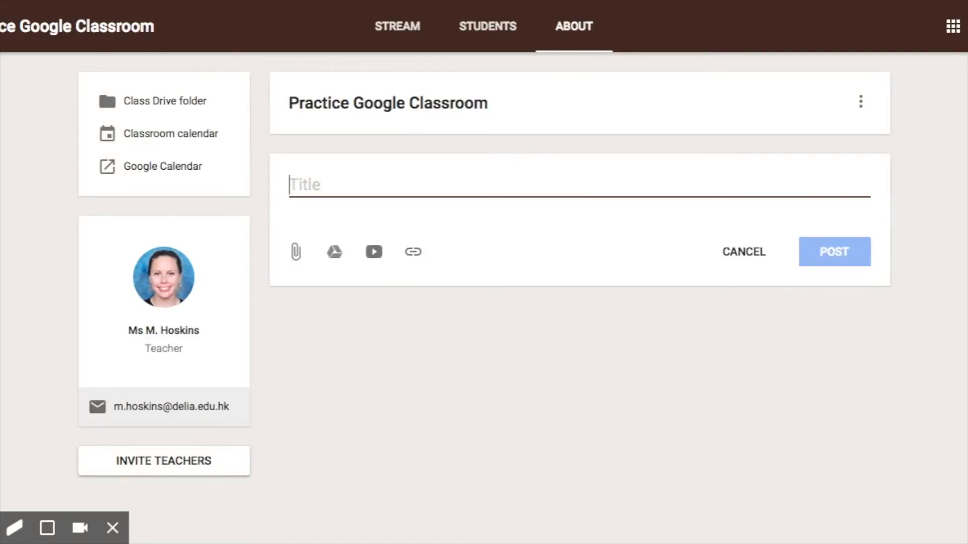
pyautogui.write('Unit 1 Sample')
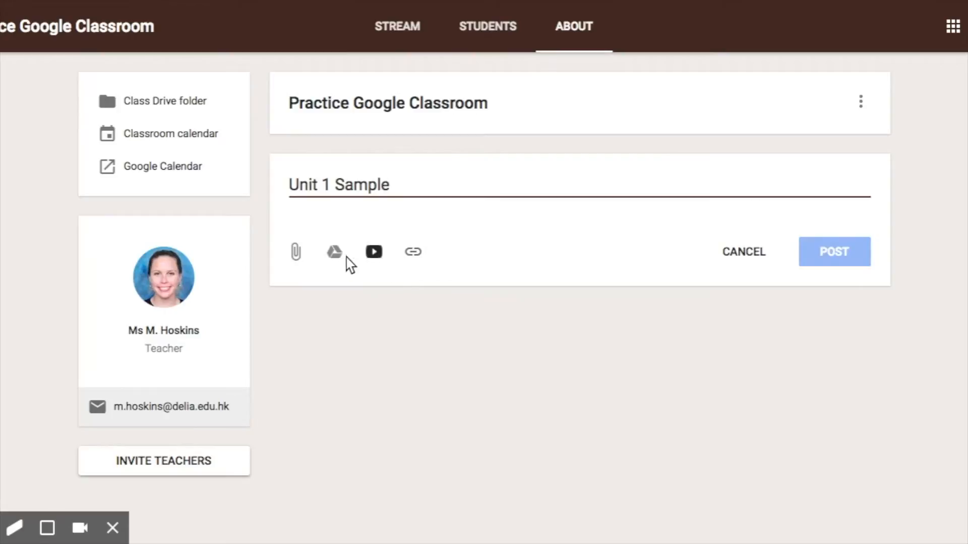
# Attach the Classes.webm video from Google Drive to the material and post it, and check the posted material's options
pyautogui.click(330, 255)
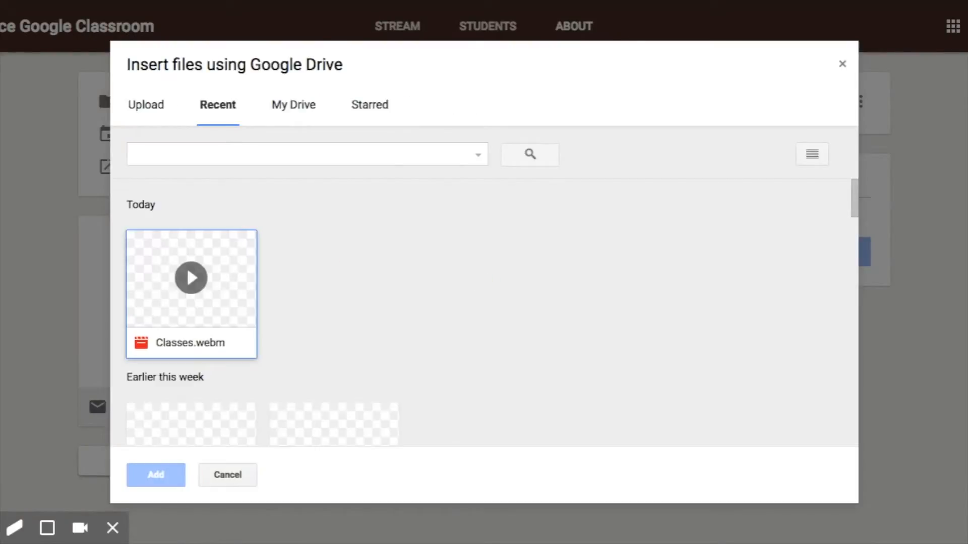
pyautogui.scroll(-2, 234, 326)
pyautogui.click(246, 210)
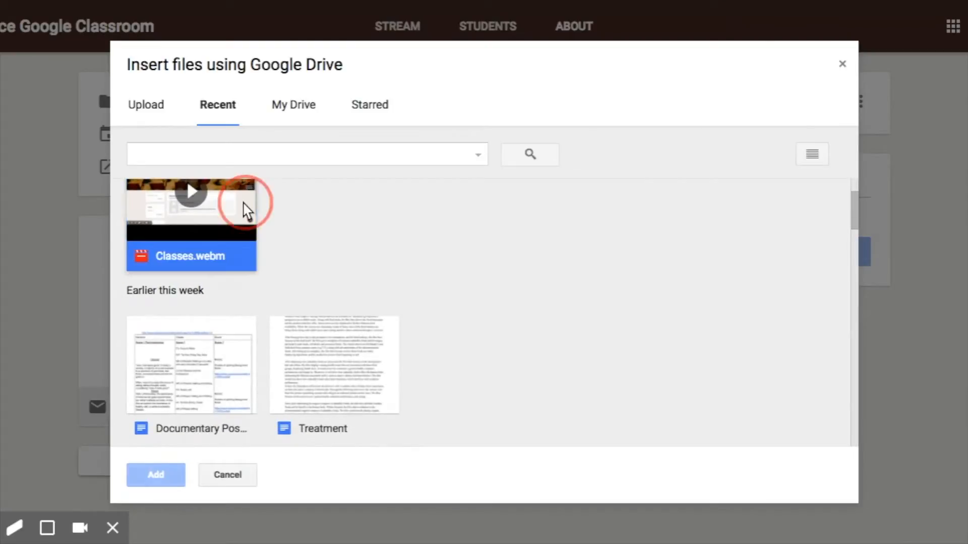
pyautogui.click(156, 474)
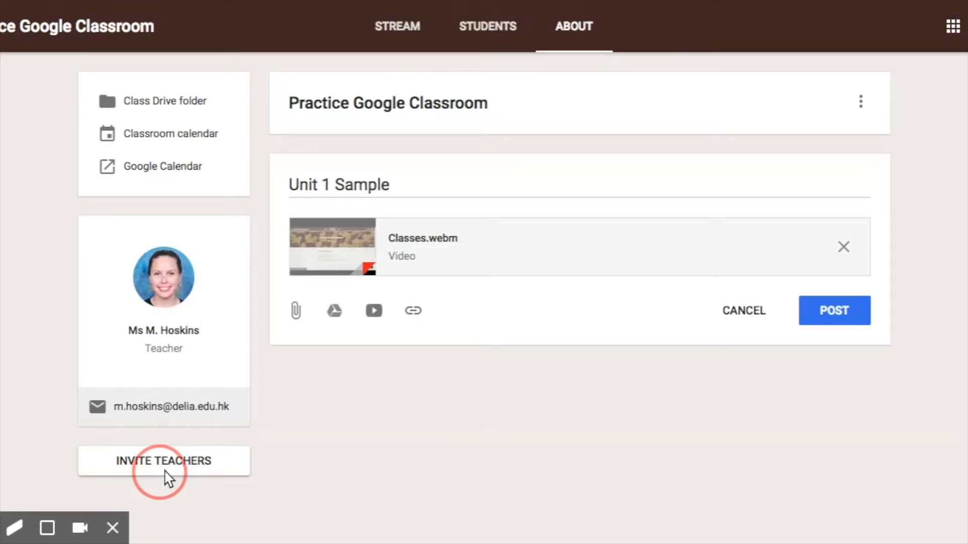
pyautogui.click(840, 304)
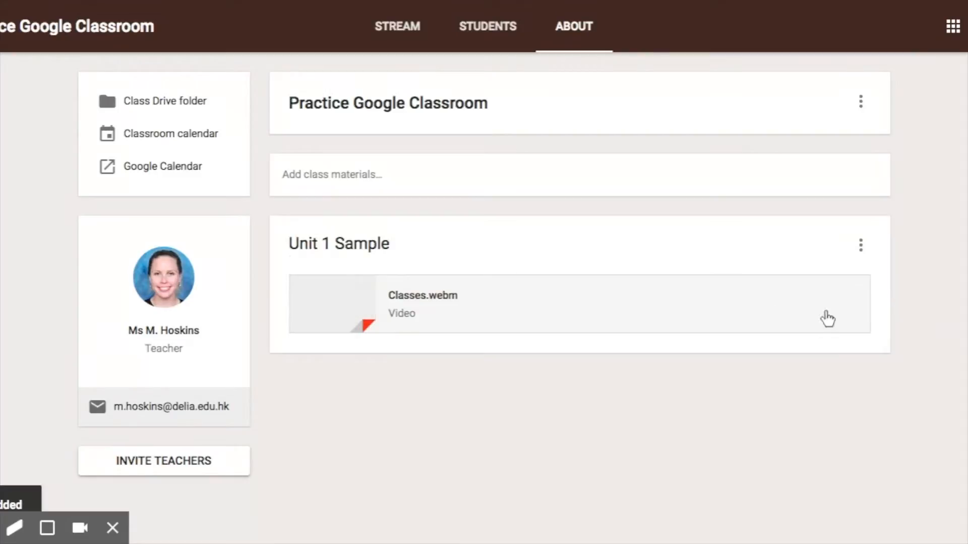
pyautogui.click(861, 247)
pyautogui.click(860, 247)
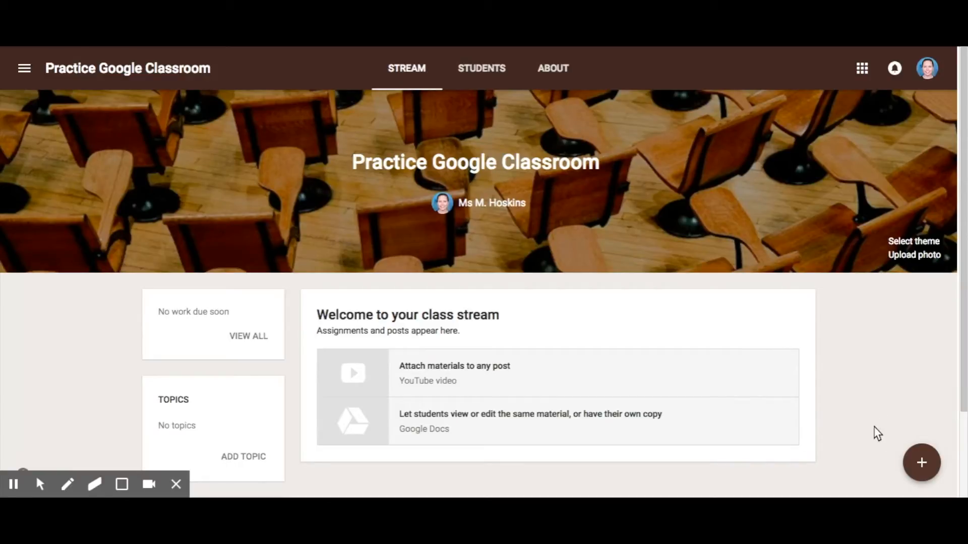
# Start a new assignment in the class stream and title it "Practice Assignment"
pyautogui.moveTo(919, 476)
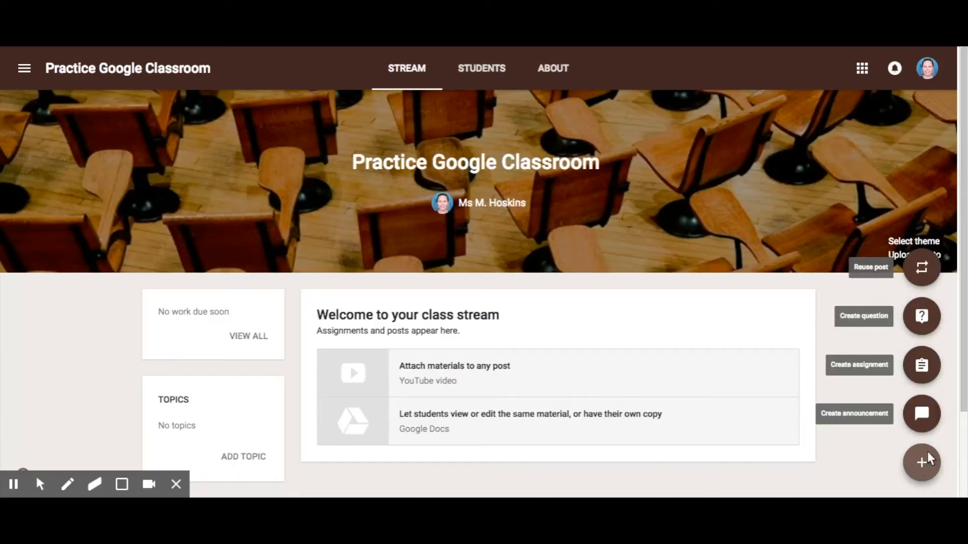
pyautogui.click(921, 367)
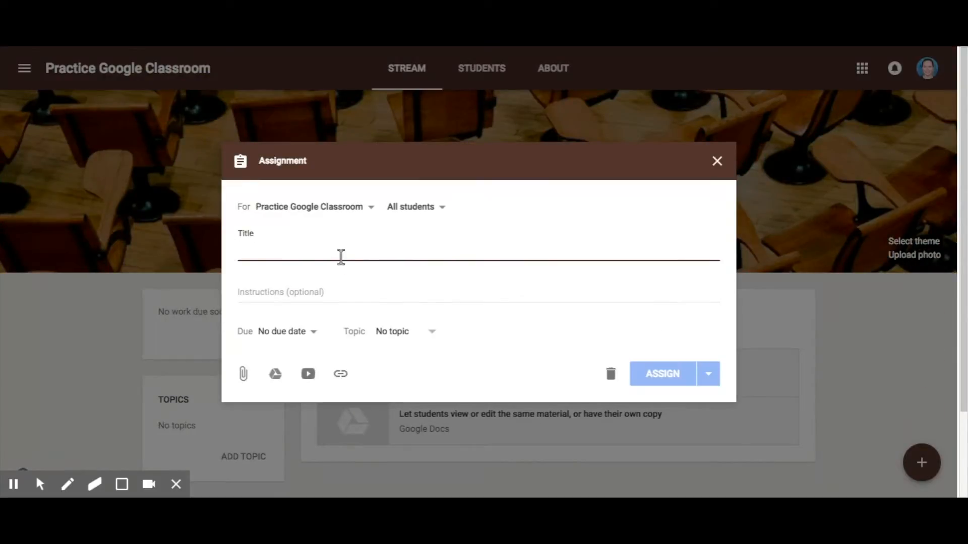
pyautogui.write('Practice As')
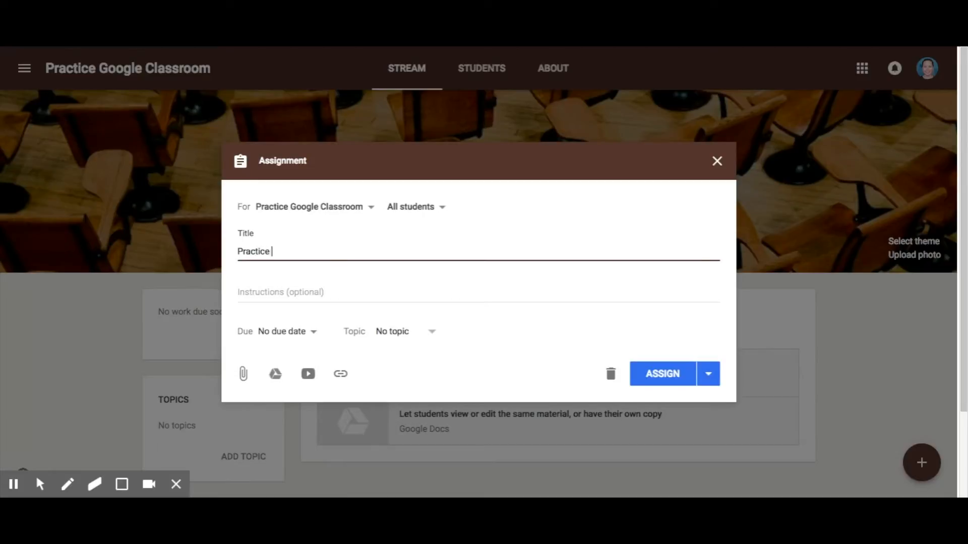
pyautogui.write('signment')
# Attach the Classes.webm video from Google Drive to the assignment, leaving the instructions empty
pyautogui.click(274, 374)
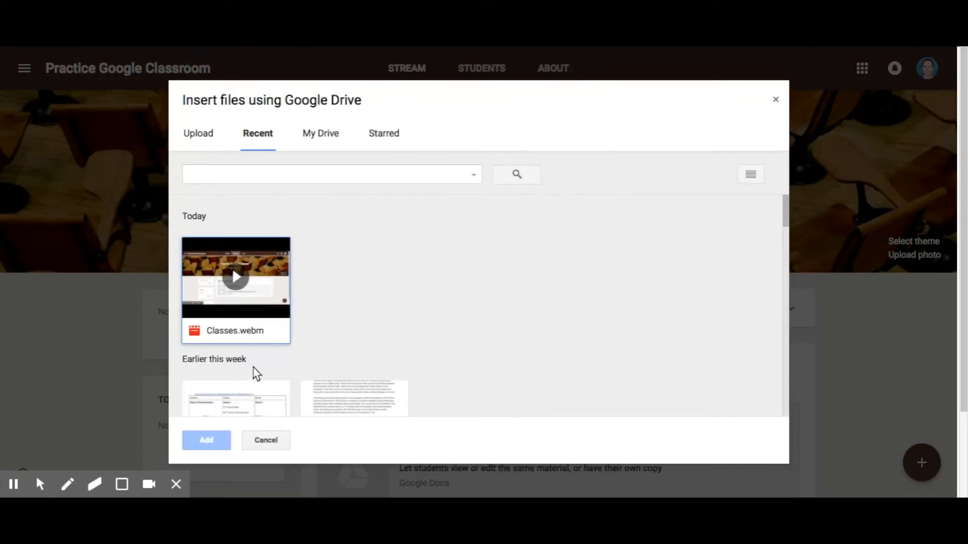
pyautogui.click(261, 323)
pyautogui.click(220, 439)
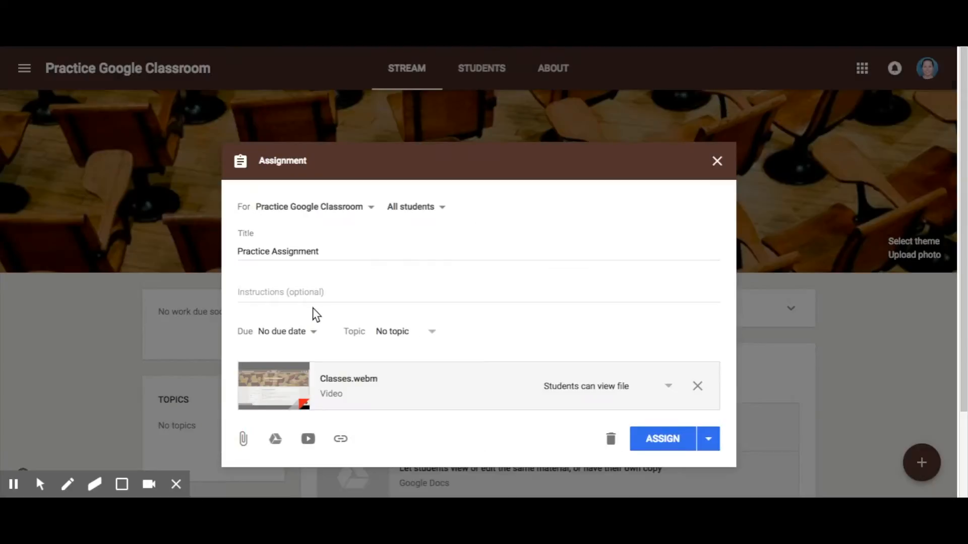
pyautogui.click(321, 291)
pyautogui.click(319, 251)
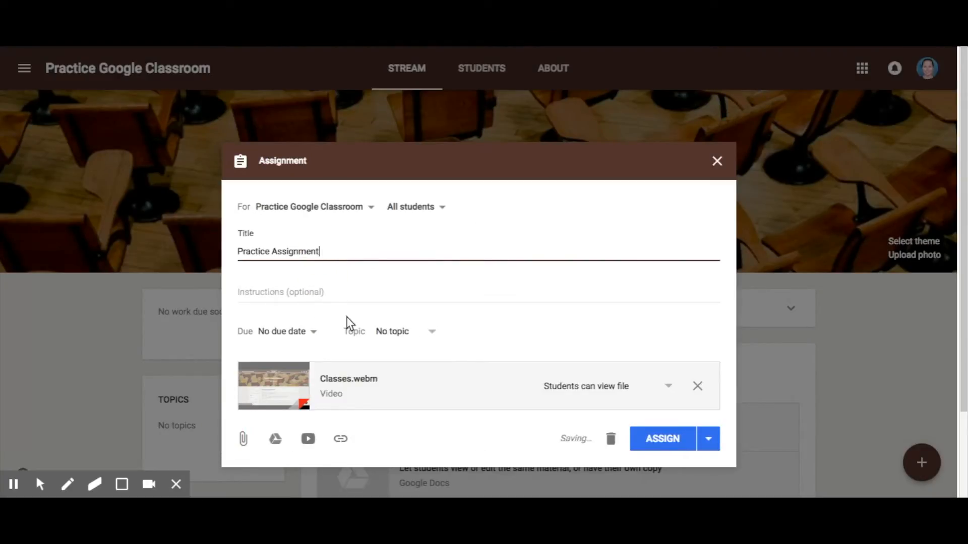
# Examine the assignment's publishing choices and the student access options for the attached video without changing them
pyautogui.click(706, 443)
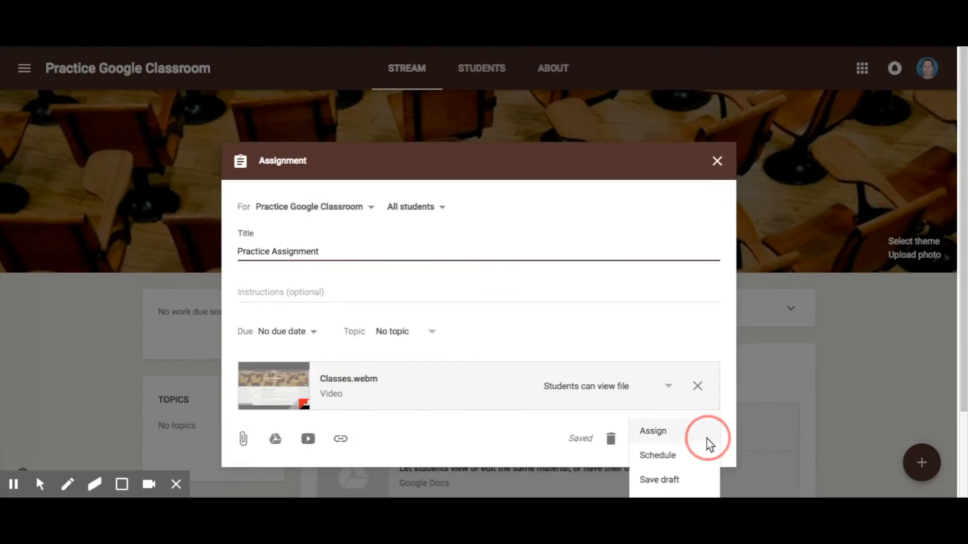
pyautogui.click(668, 386)
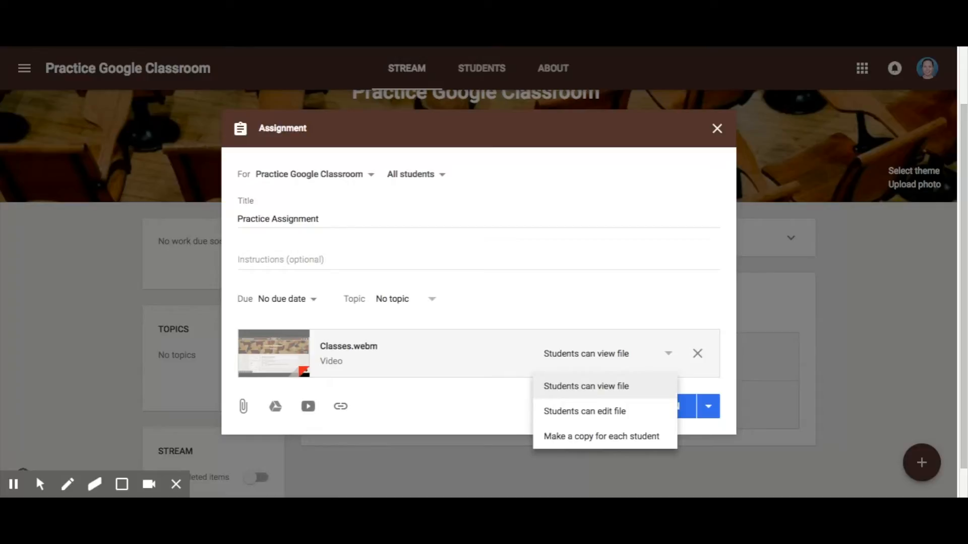
pyautogui.click(668, 356)
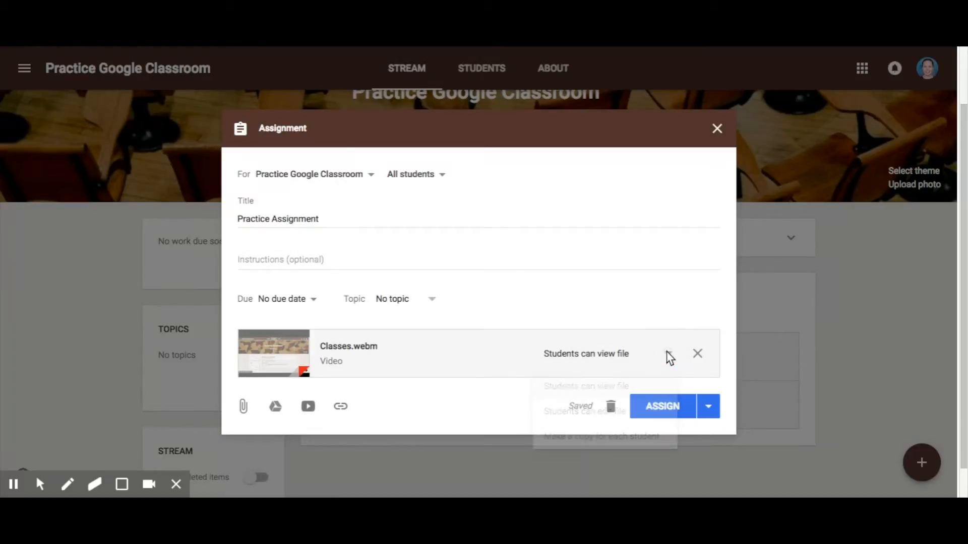
pyautogui.click(669, 356)
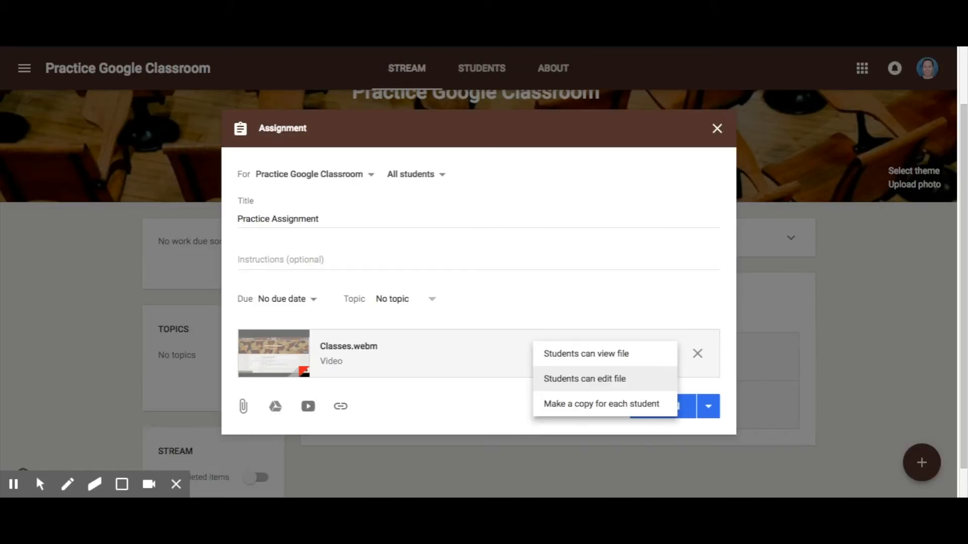
pyautogui.click(499, 345)
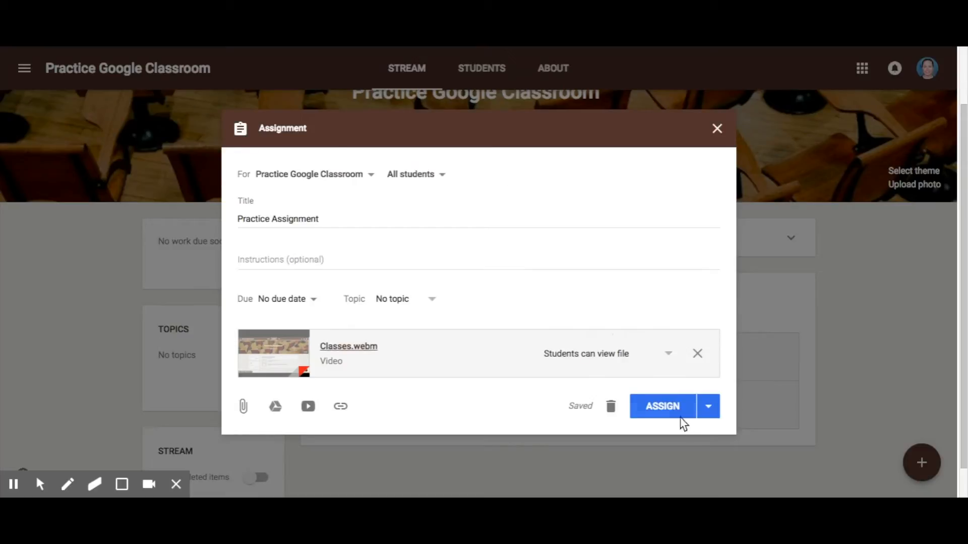
pyautogui.click(657, 364)
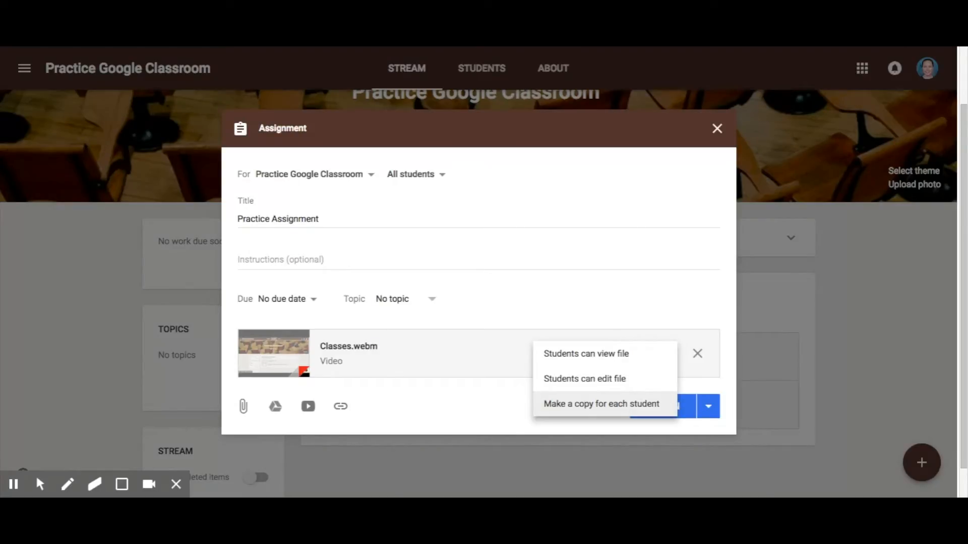
pyautogui.click(457, 406)
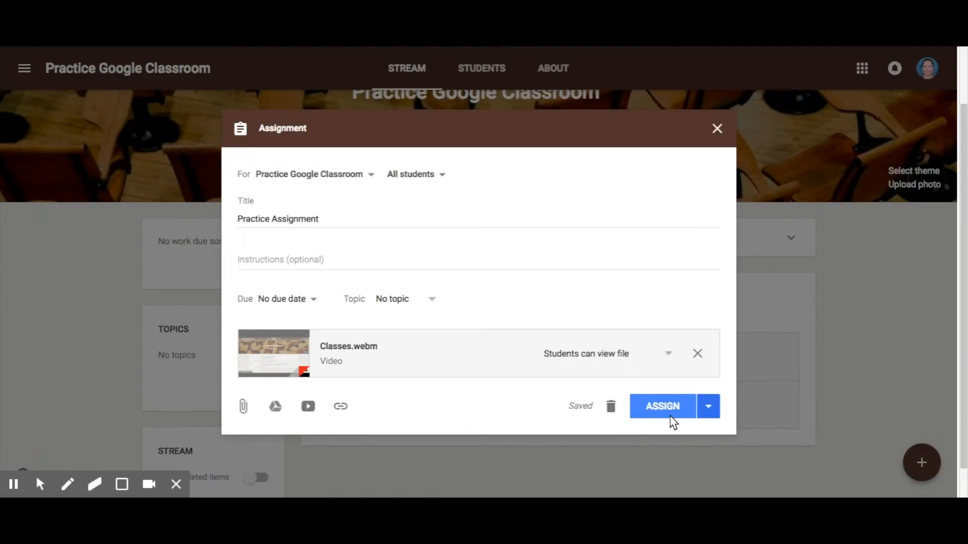
pyautogui.click(709, 417)
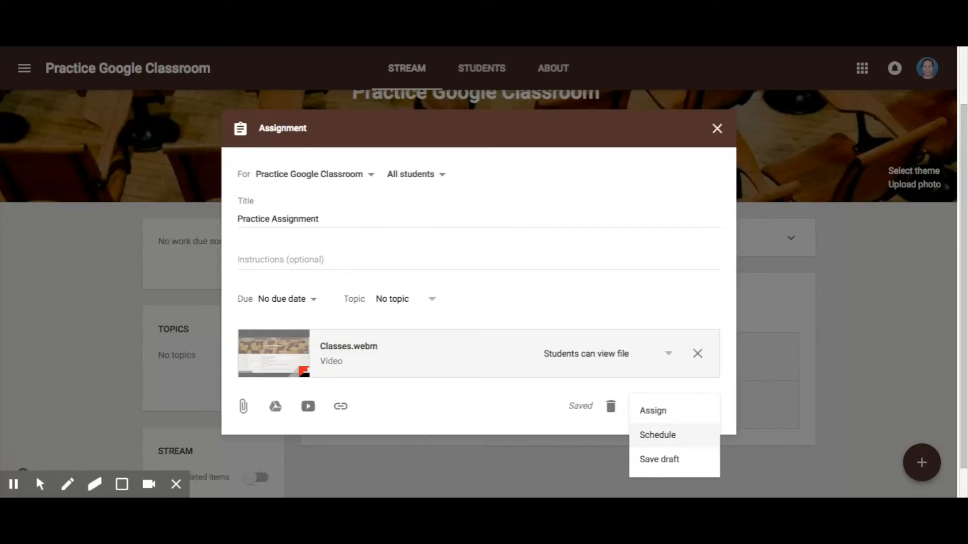
# Check the scheduling option, assign Practice Assignment to the class immediately instead, and briefly open its student work page
pyautogui.click(672, 436)
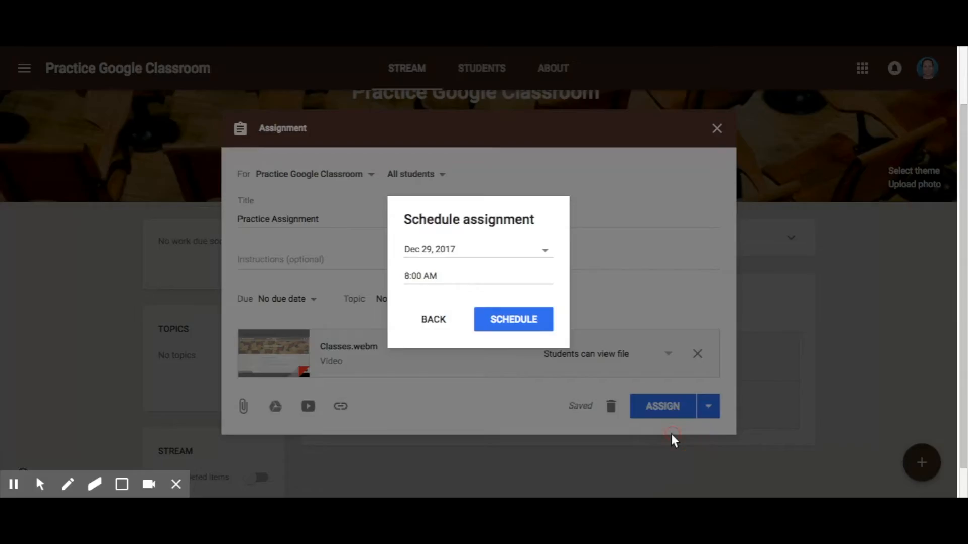
pyautogui.click(431, 321)
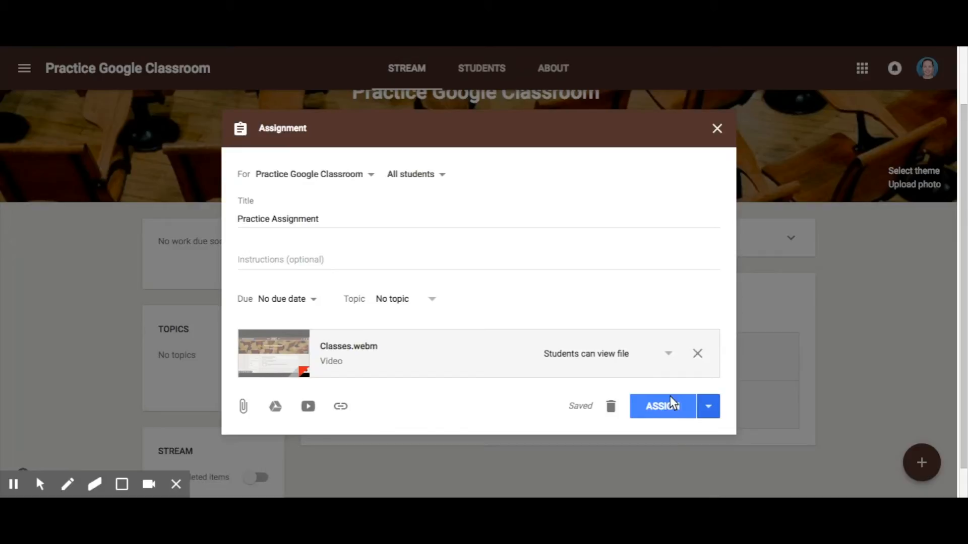
pyautogui.click(675, 407)
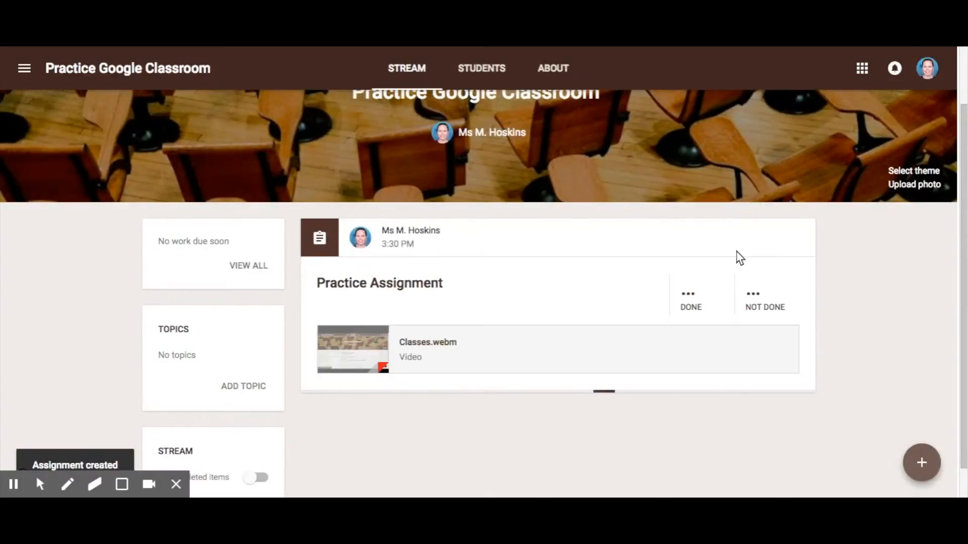
pyautogui.click(786, 285)
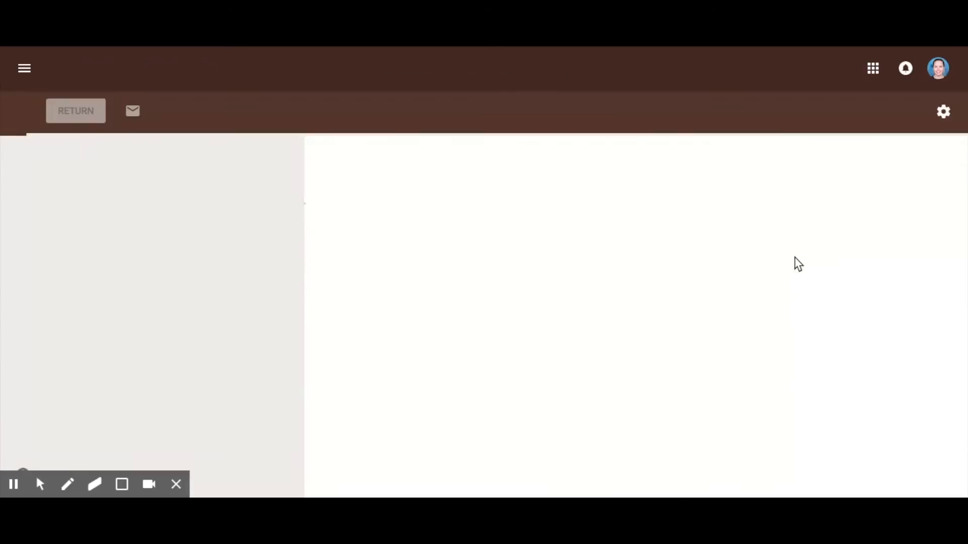
pyautogui.click(20, 67)
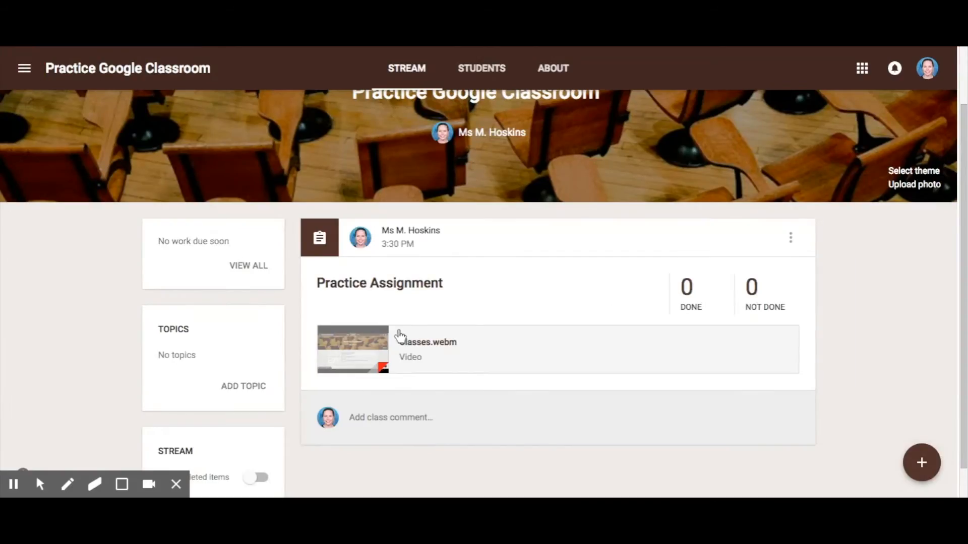
# Edit the posted Practice Assignment to set its due date to Jan 5, 2018 with no time, and save it
pyautogui.click(790, 238)
pyautogui.click(756, 303)
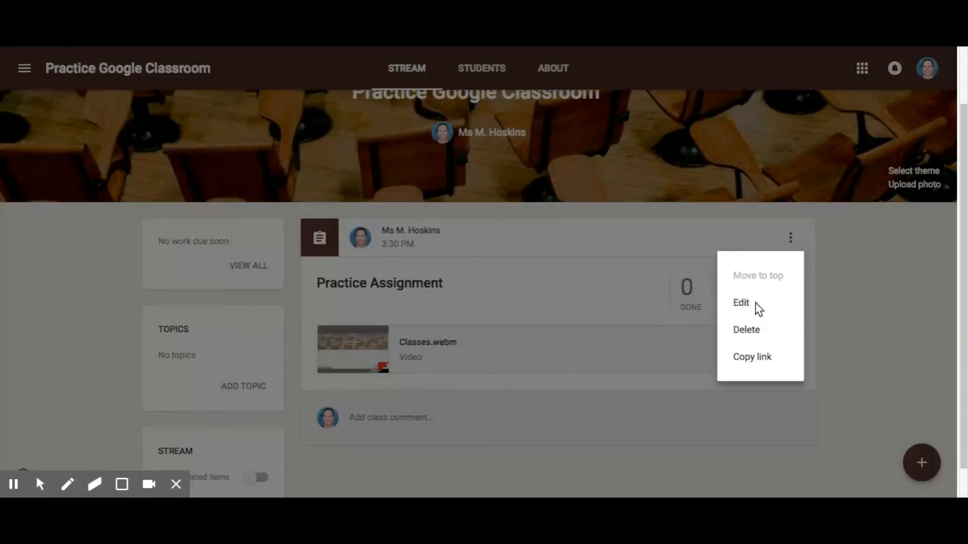
pyautogui.click(292, 329)
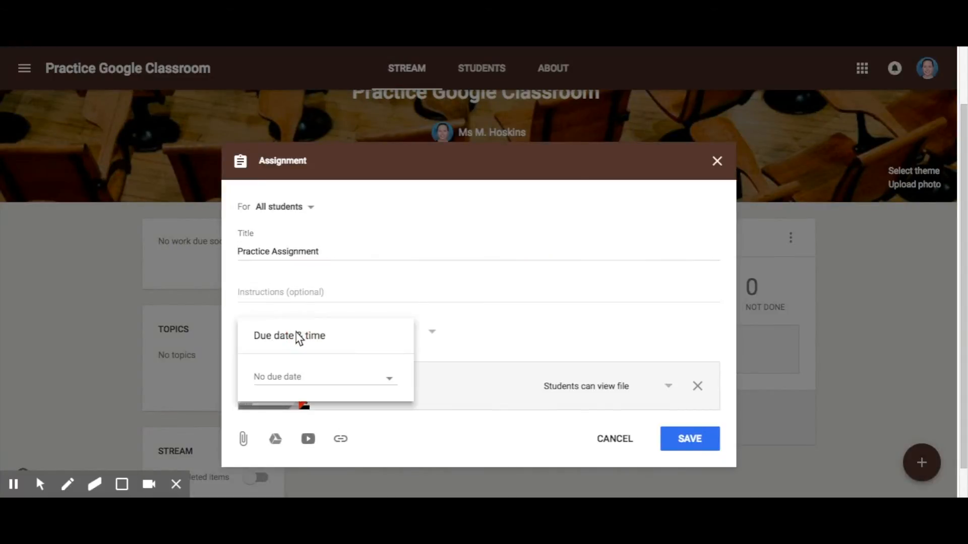
pyautogui.click(297, 374)
pyautogui.click(392, 340)
pyautogui.click(372, 381)
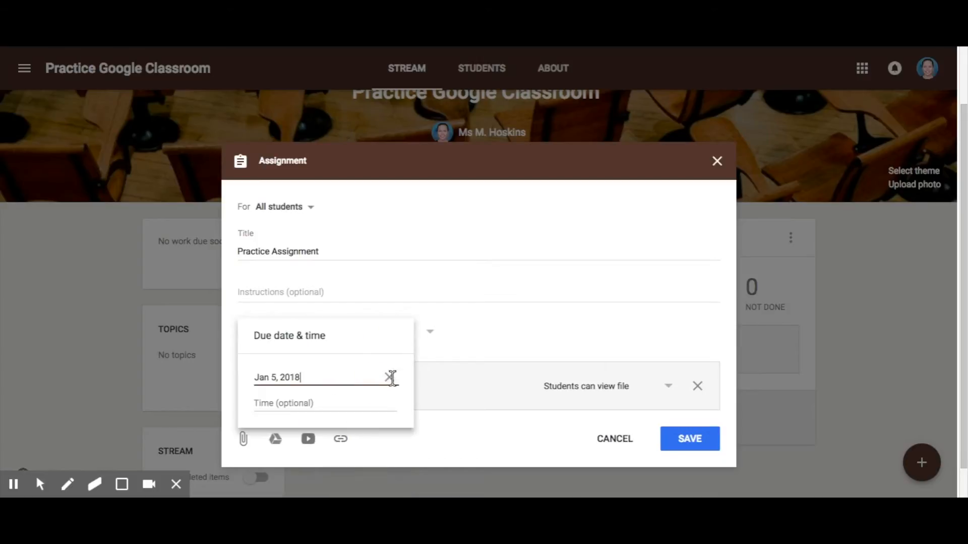
pyautogui.click(679, 437)
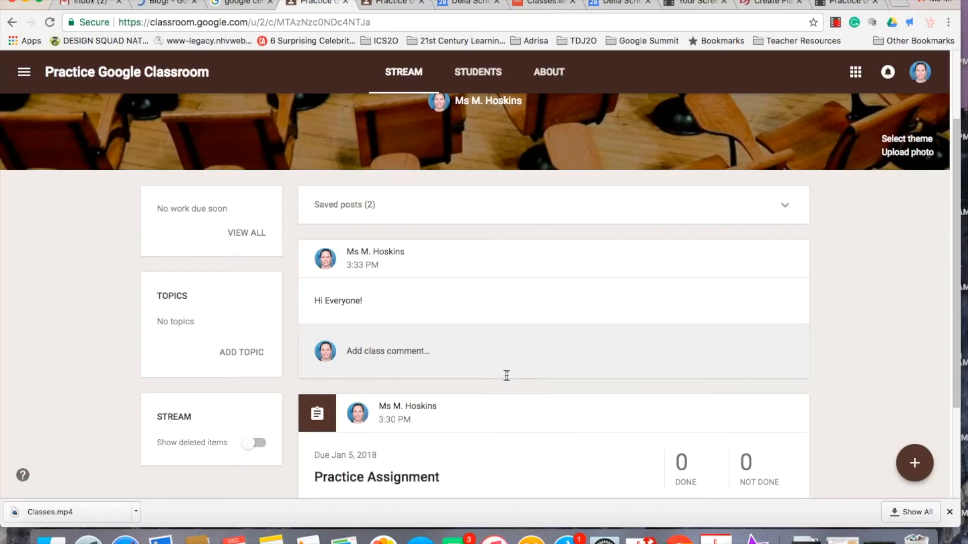
# Check the assignment in the stream and open the class's Google Calendar from the class information page
pyautogui.scroll(-3, 506, 374)
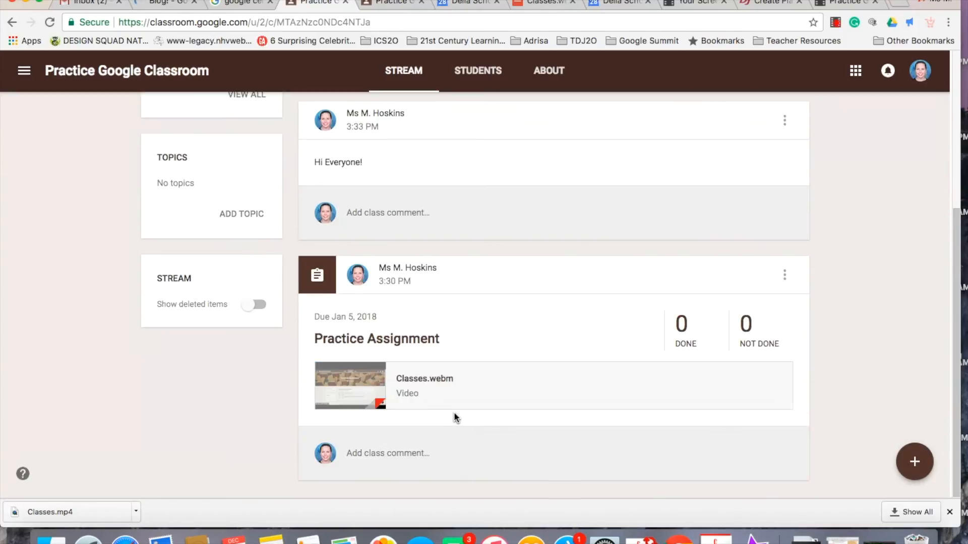
pyautogui.click(548, 73)
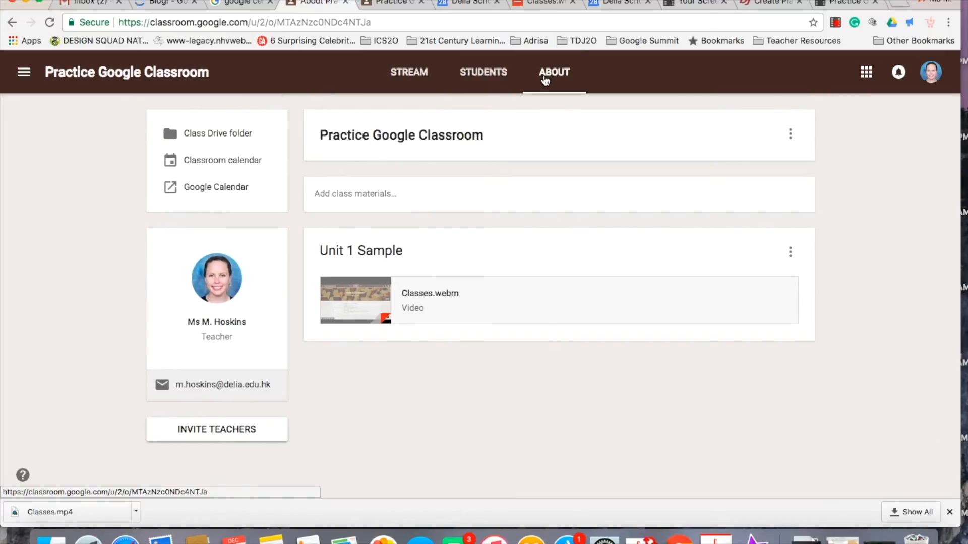
pyautogui.click(195, 189)
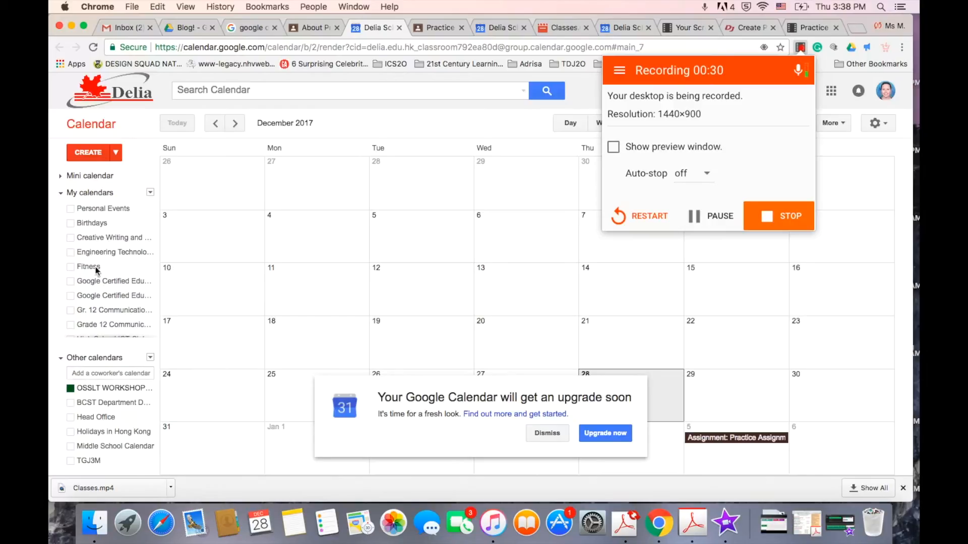
# Find the Practice Google Classroom calendar among the personal calendars and dismiss the upgrade notice to view the assignment's due date
pyautogui.click(90, 189)
pyautogui.click(80, 195)
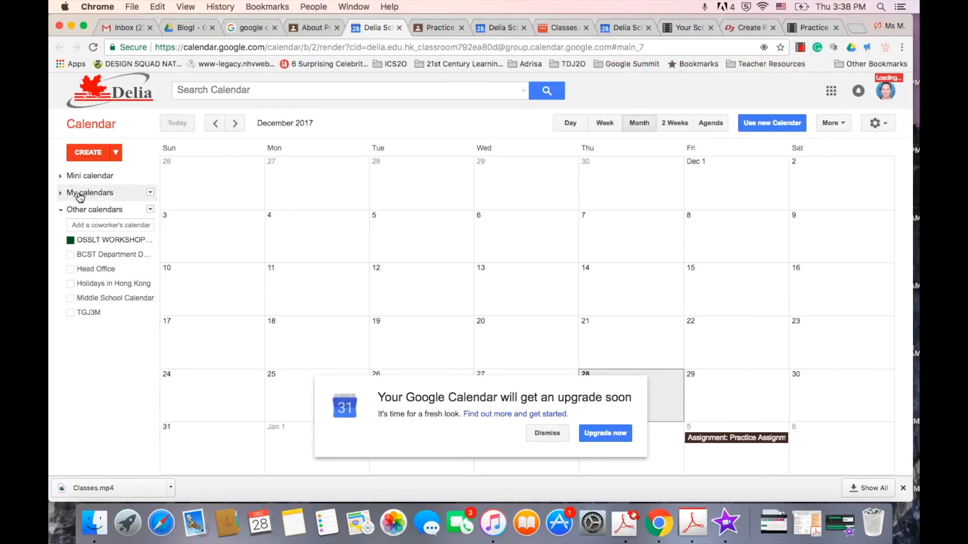
pyautogui.click(79, 195)
pyautogui.scroll(-5, 80, 282)
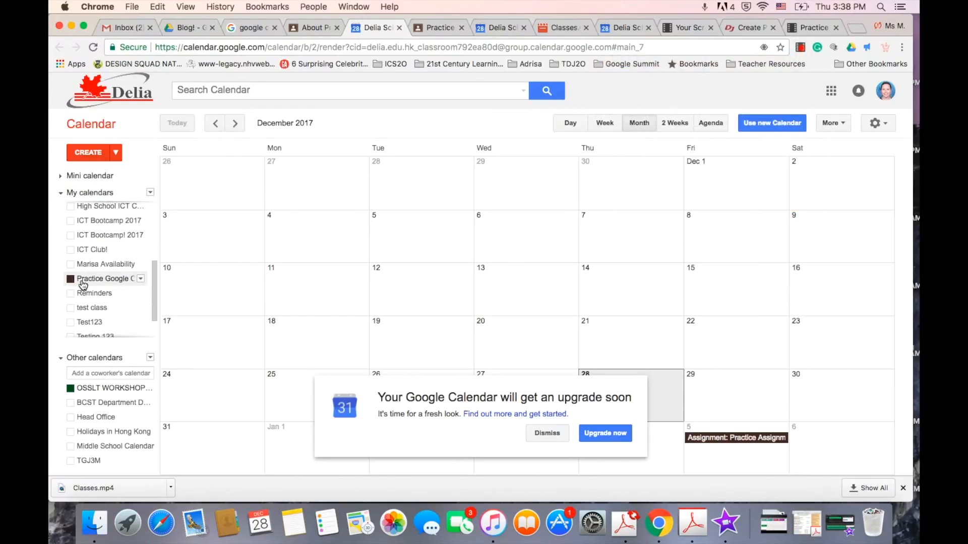
pyautogui.click(547, 433)
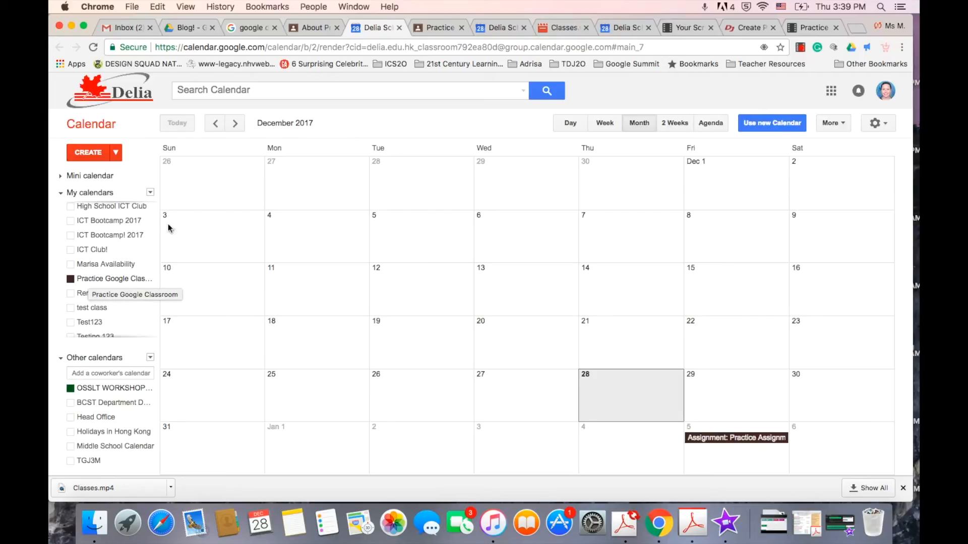
pyautogui.scroll(1, 119, 281)
pyautogui.scroll(1, 119, 287)
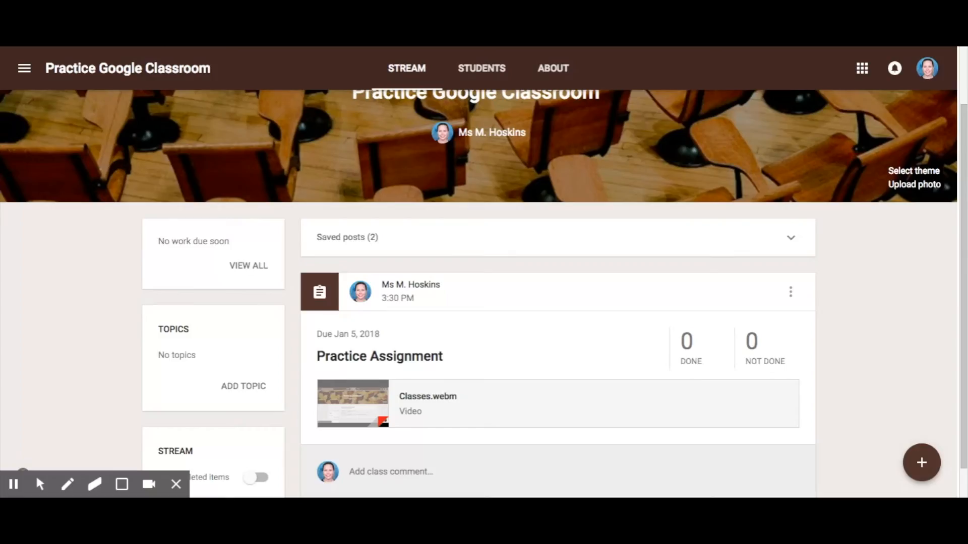
# Post an announcement reading "Hi Everyone!" to all students in Practice Google Classroom, with no topic or attachments
pyautogui.click(925, 468)
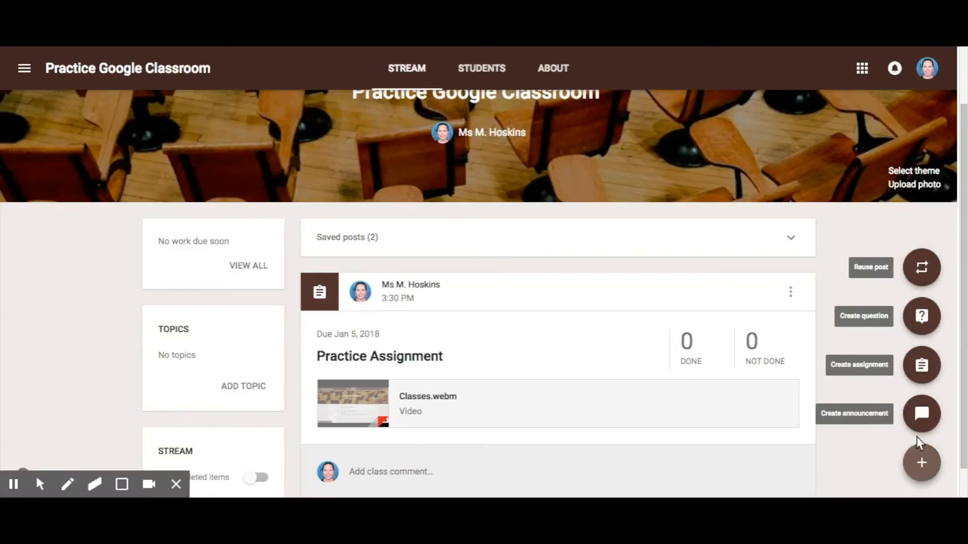
pyautogui.click(921, 416)
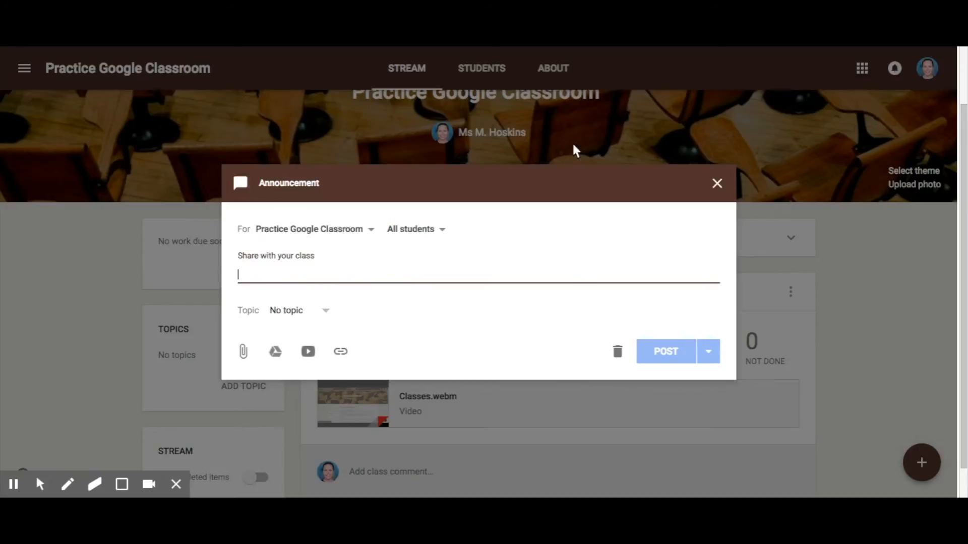
pyautogui.write('Hi Everyone')
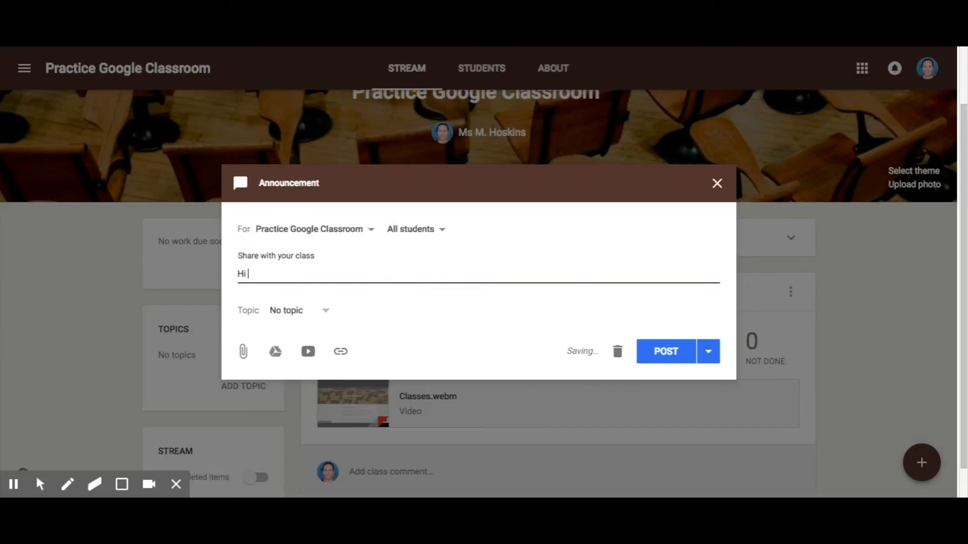
pyautogui.write('!')
pyautogui.click(709, 356)
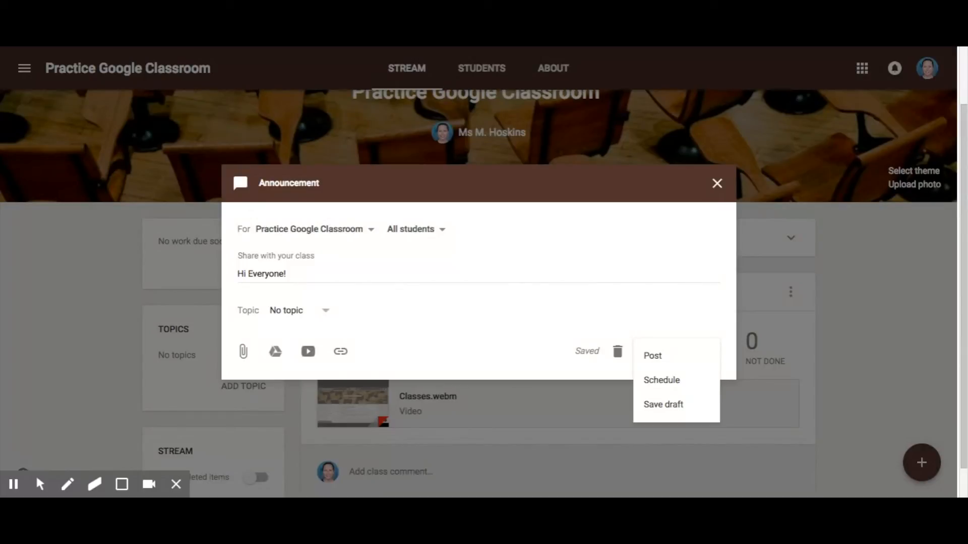
pyautogui.click(597, 311)
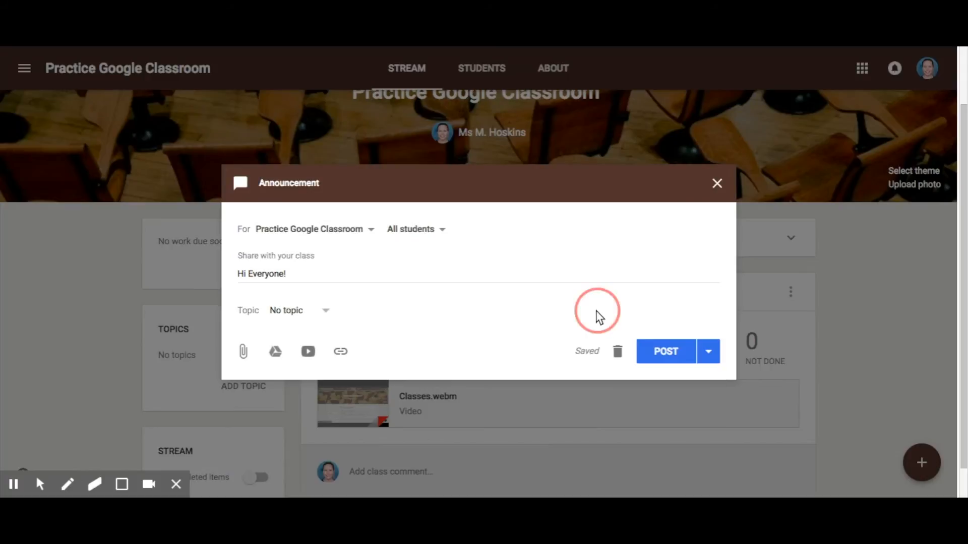
pyautogui.click(668, 351)
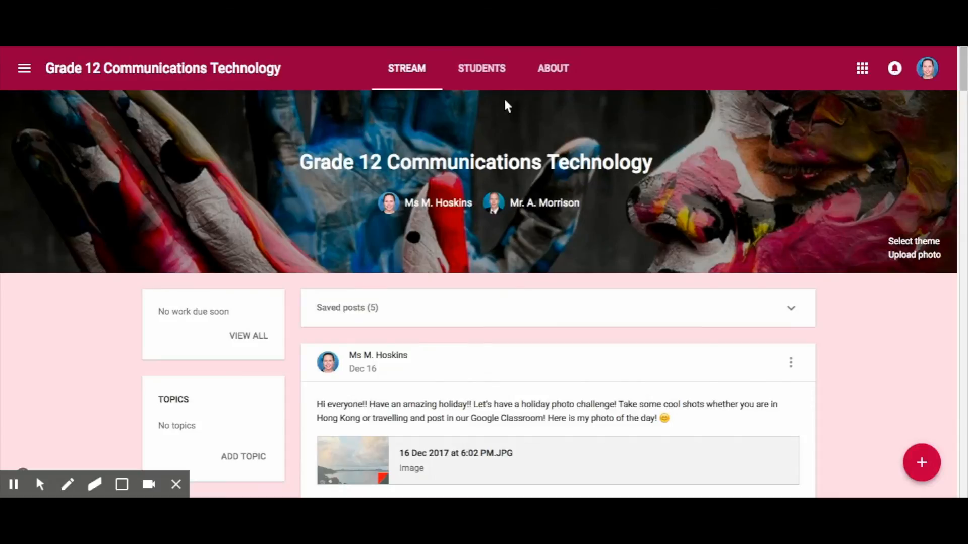
# Open the first listed student in the Grade 12 Communications Technology class and review that student's assignments, due dates and submission statuses
pyautogui.click(481, 74)
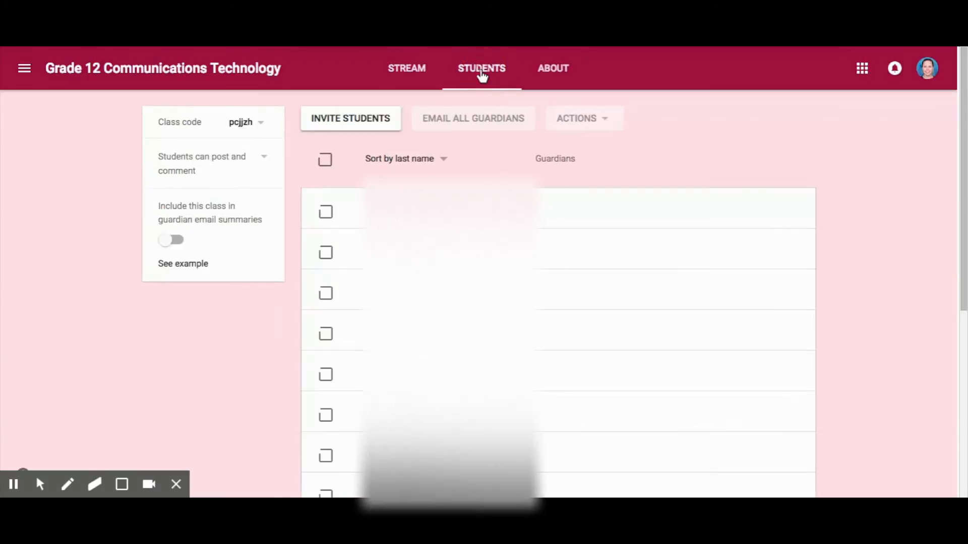
pyautogui.scroll(-1, 558, 292)
pyautogui.scroll(-2, 558, 292)
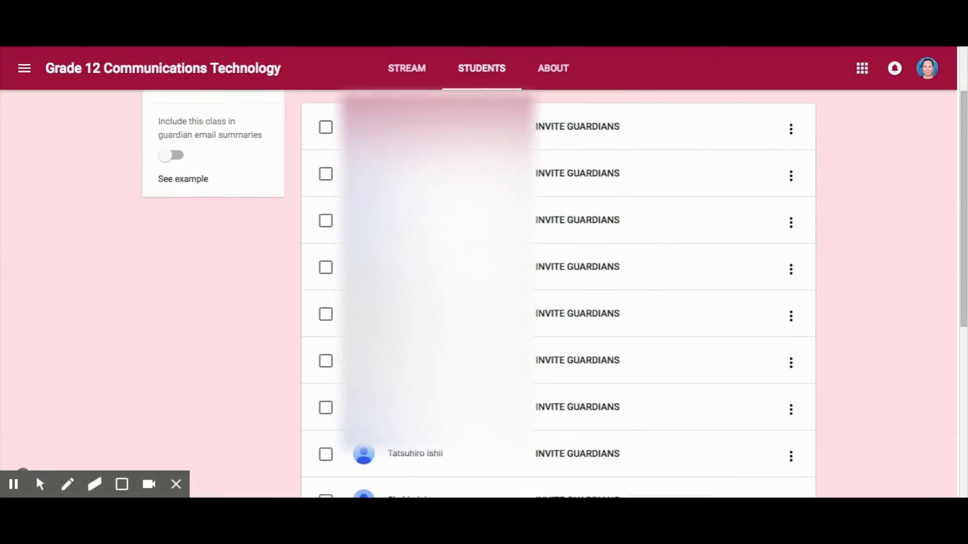
pyautogui.scroll(1, 558, 292)
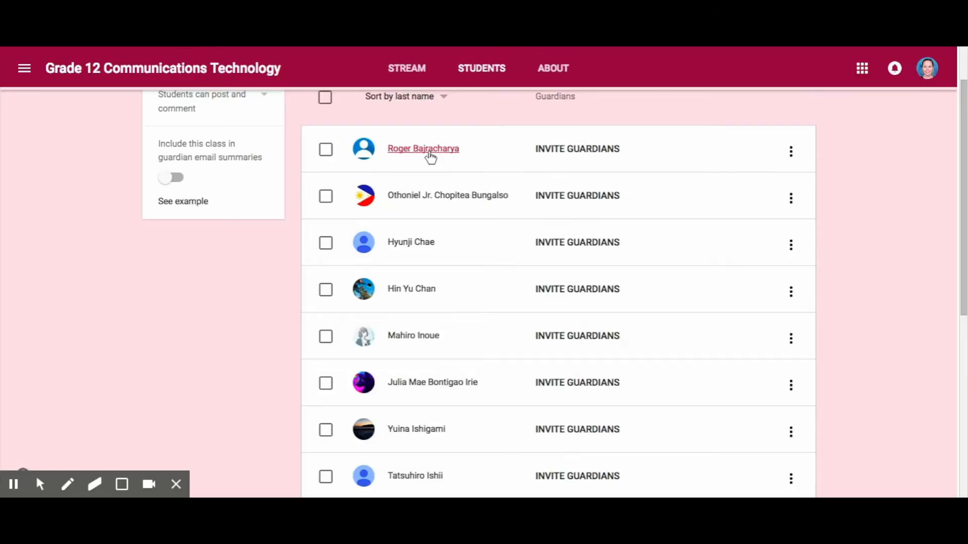
pyautogui.click(428, 158)
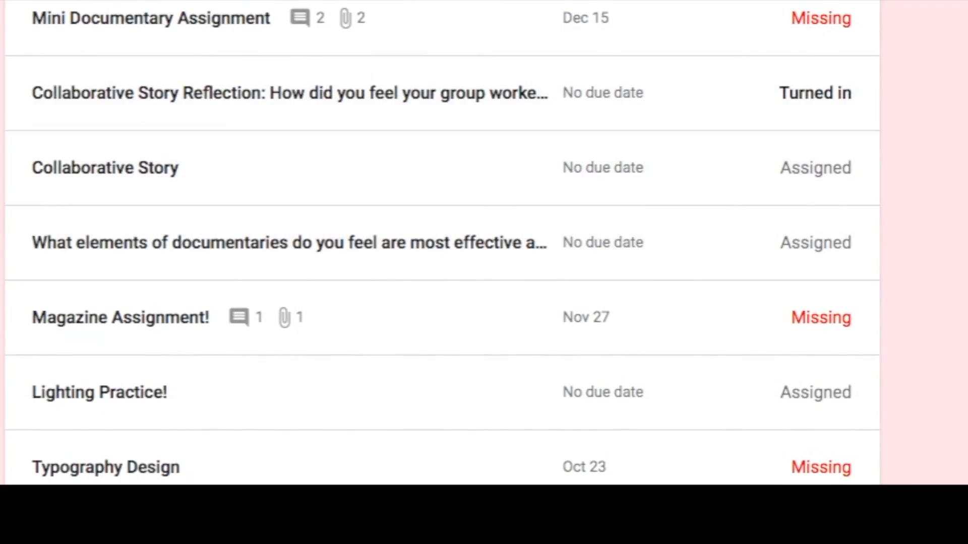
pyautogui.scroll(-2, 816, 99)
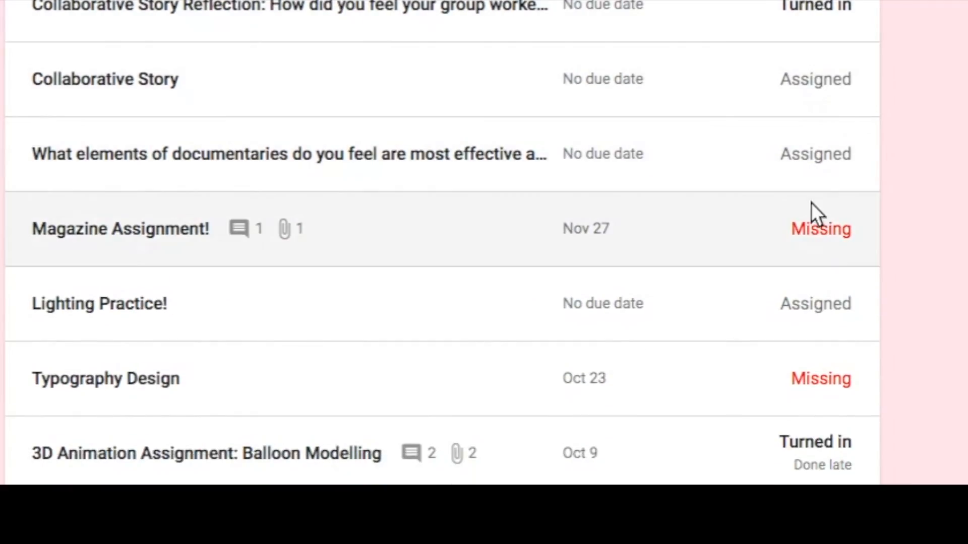
pyautogui.scroll(-10, 815, 241)
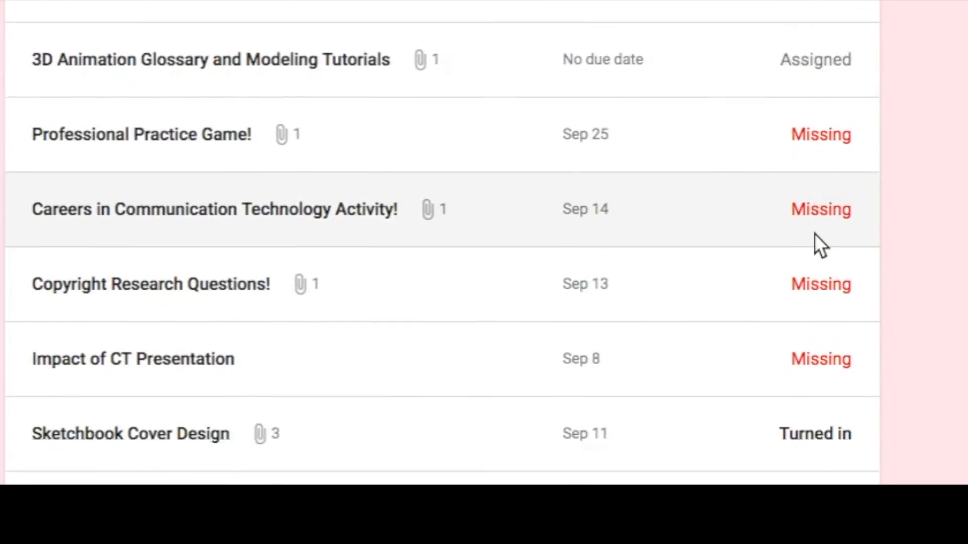
pyautogui.scroll(-3, 815, 234)
pyautogui.scroll(12, 814, 234)
pyautogui.scroll(-1, 830, 154)
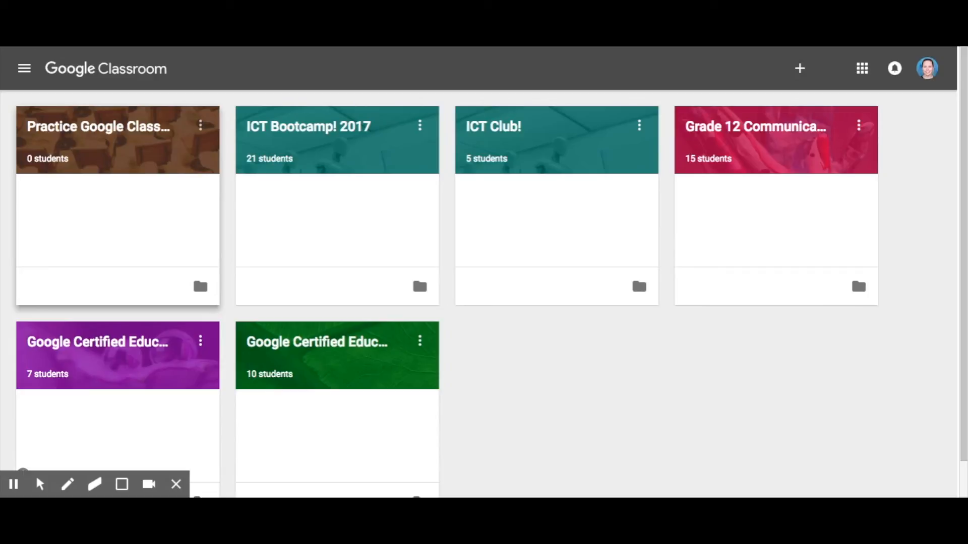
# Archive the Practice Google Classroom class from the class overview
pyautogui.click(201, 126)
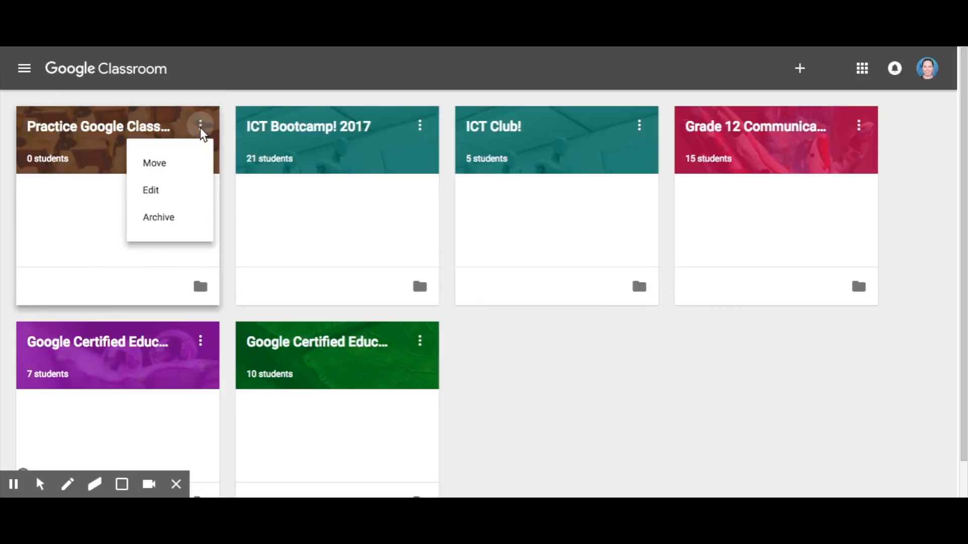
pyautogui.click(165, 218)
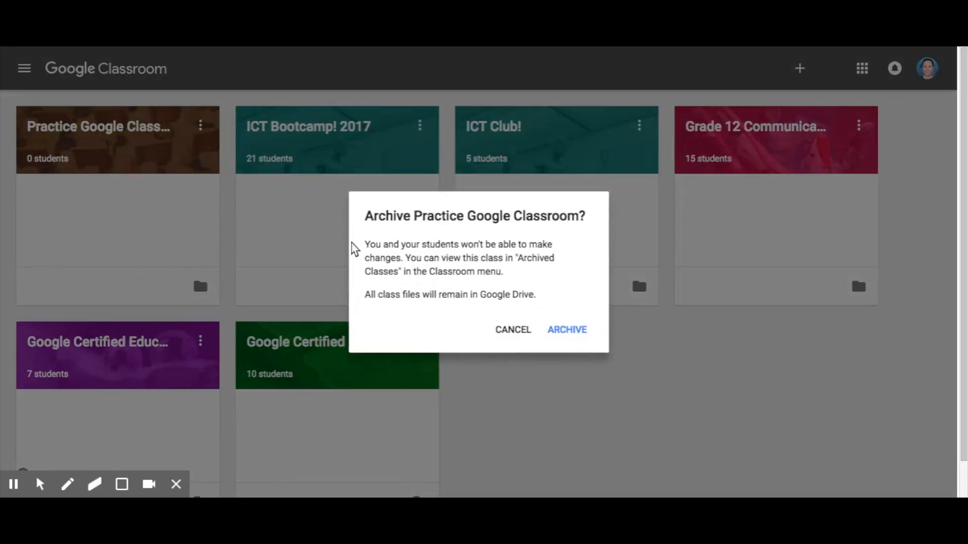
pyautogui.click(567, 335)
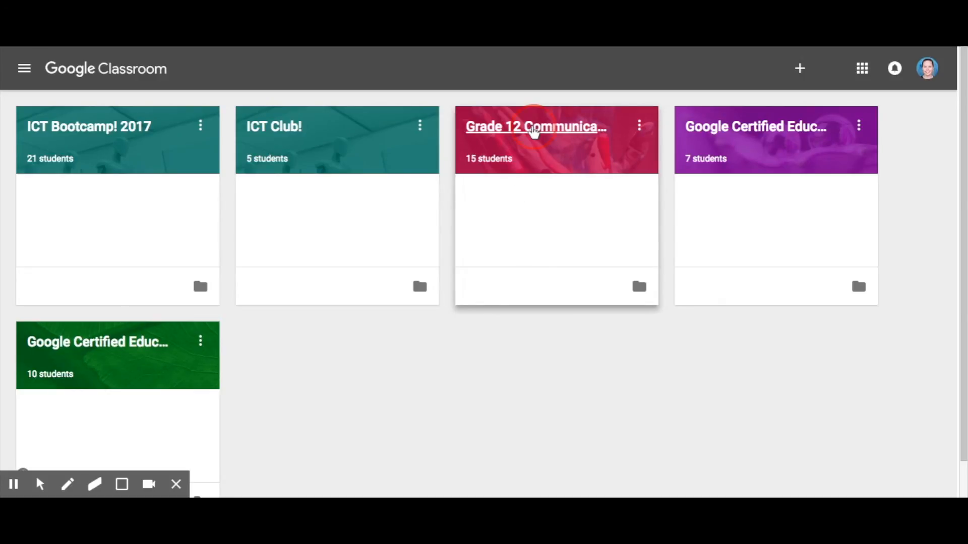
# Start reusing a post in the Grade 12 Communications Technology stream and choose the archived Engineering Technology class as the source
pyautogui.click(535, 128)
pyautogui.moveTo(920, 462)
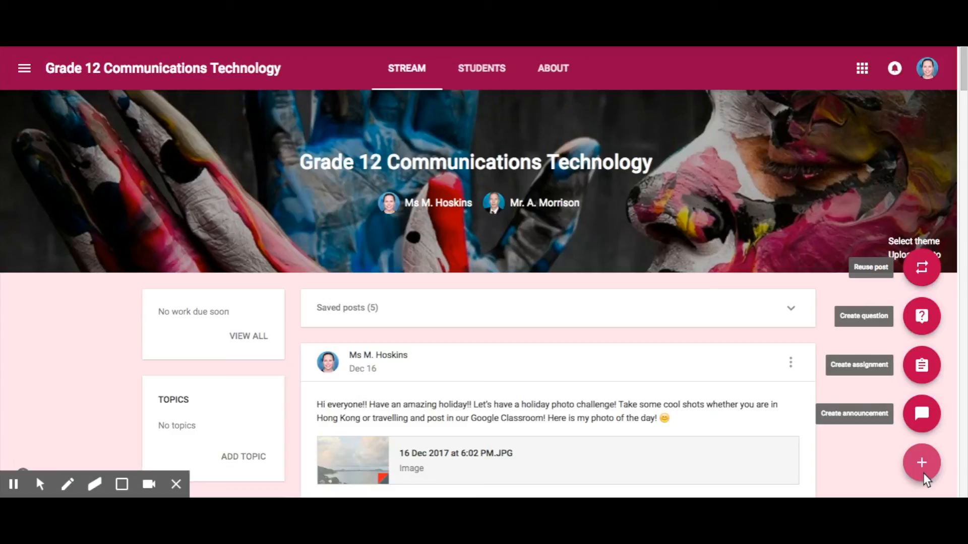
pyautogui.click(927, 267)
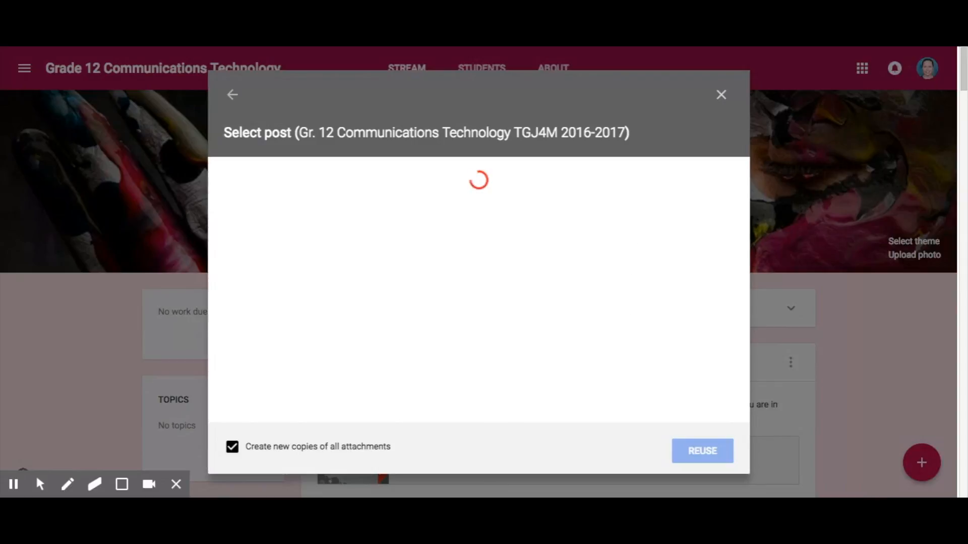
pyautogui.click(231, 96)
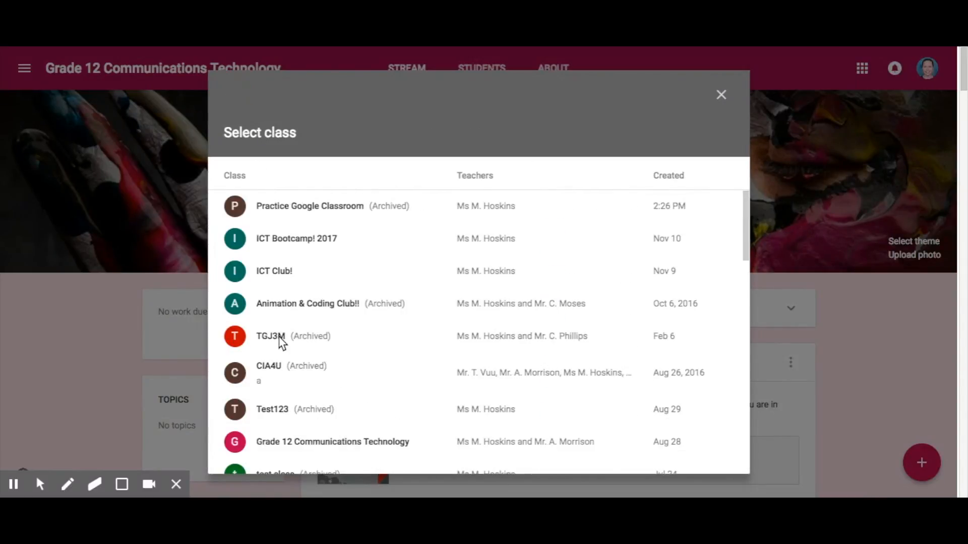
pyautogui.scroll(-2, 281, 341)
pyautogui.scroll(-2, 281, 365)
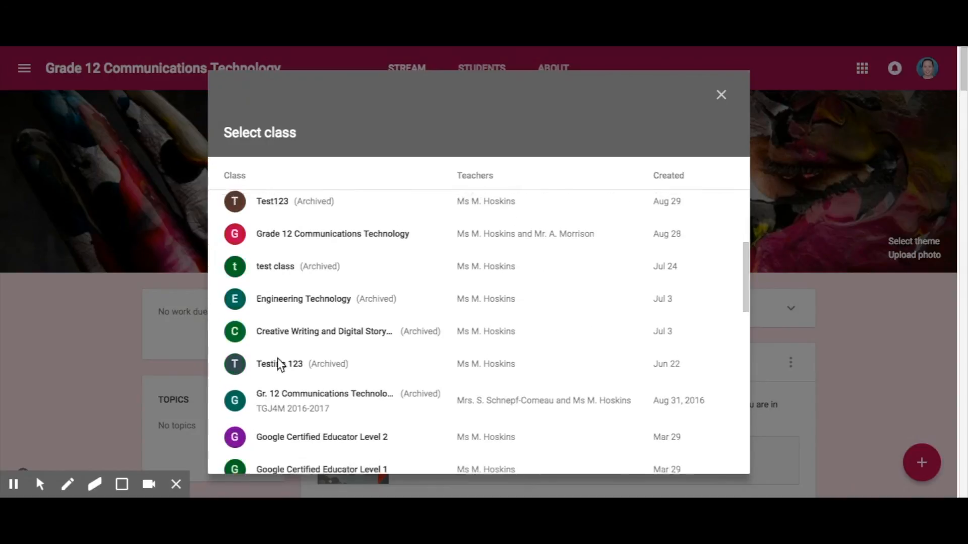
pyautogui.click(286, 297)
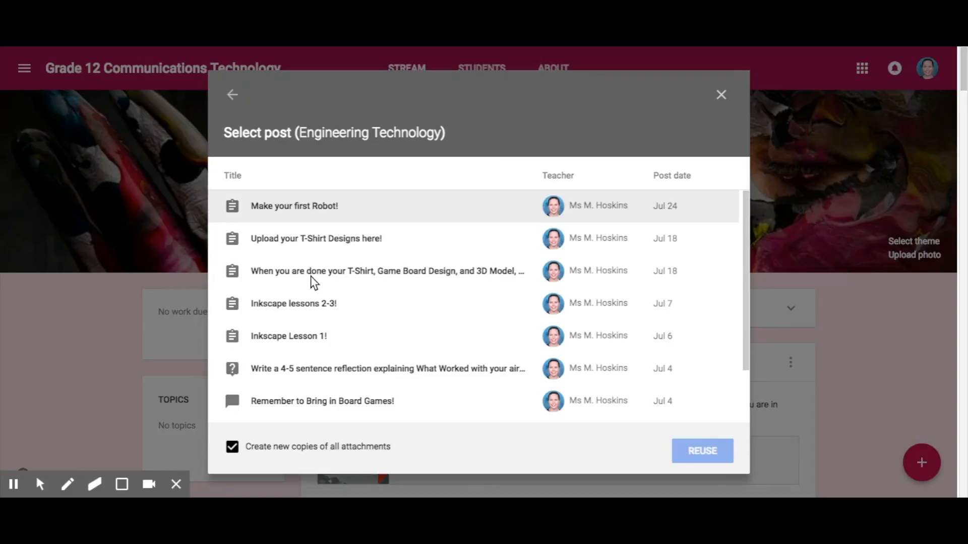
# Select the post beginning "When you are done your T-Shirt, Game Board Design, and 3D Model" and look through the remaining reusable posts
pyautogui.click(314, 277)
pyautogui.scroll(-1, 302, 347)
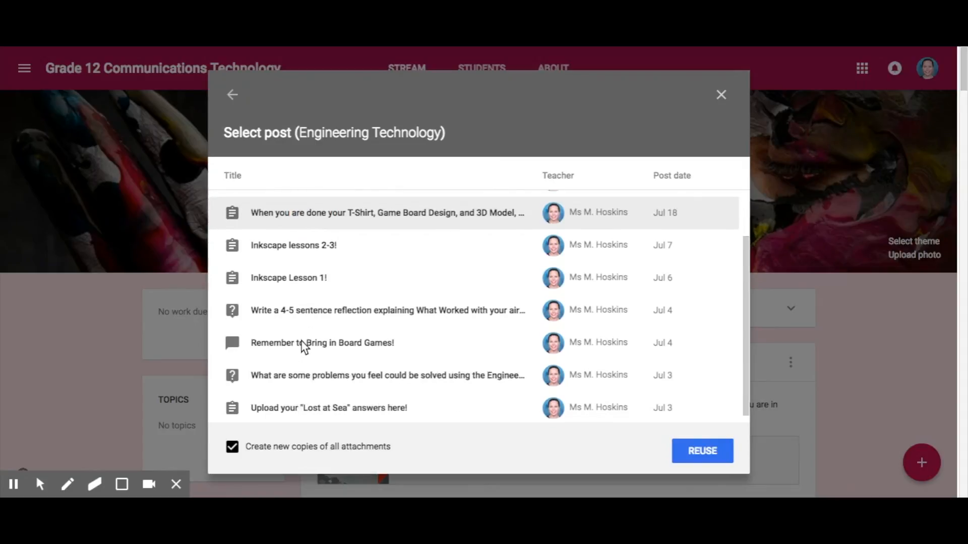
pyautogui.scroll(-1, 301, 342)
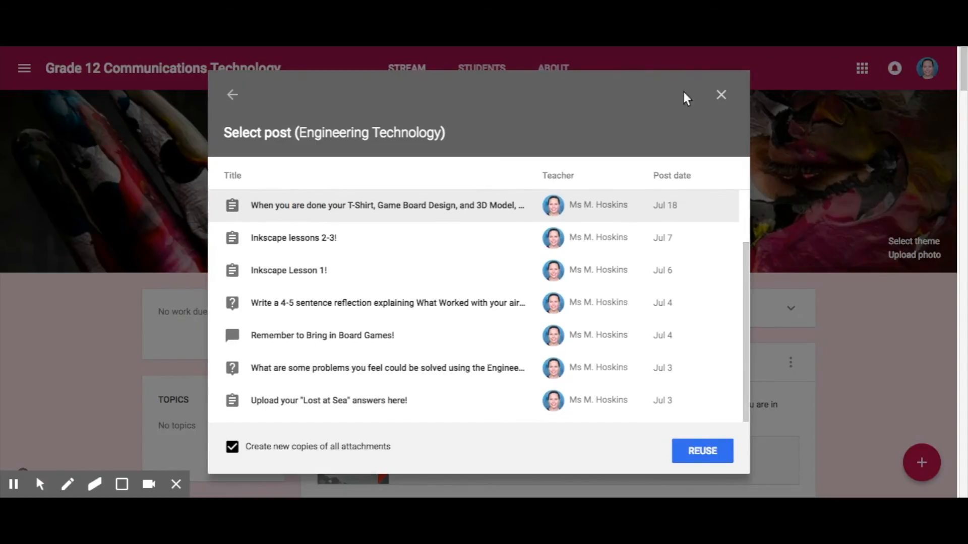